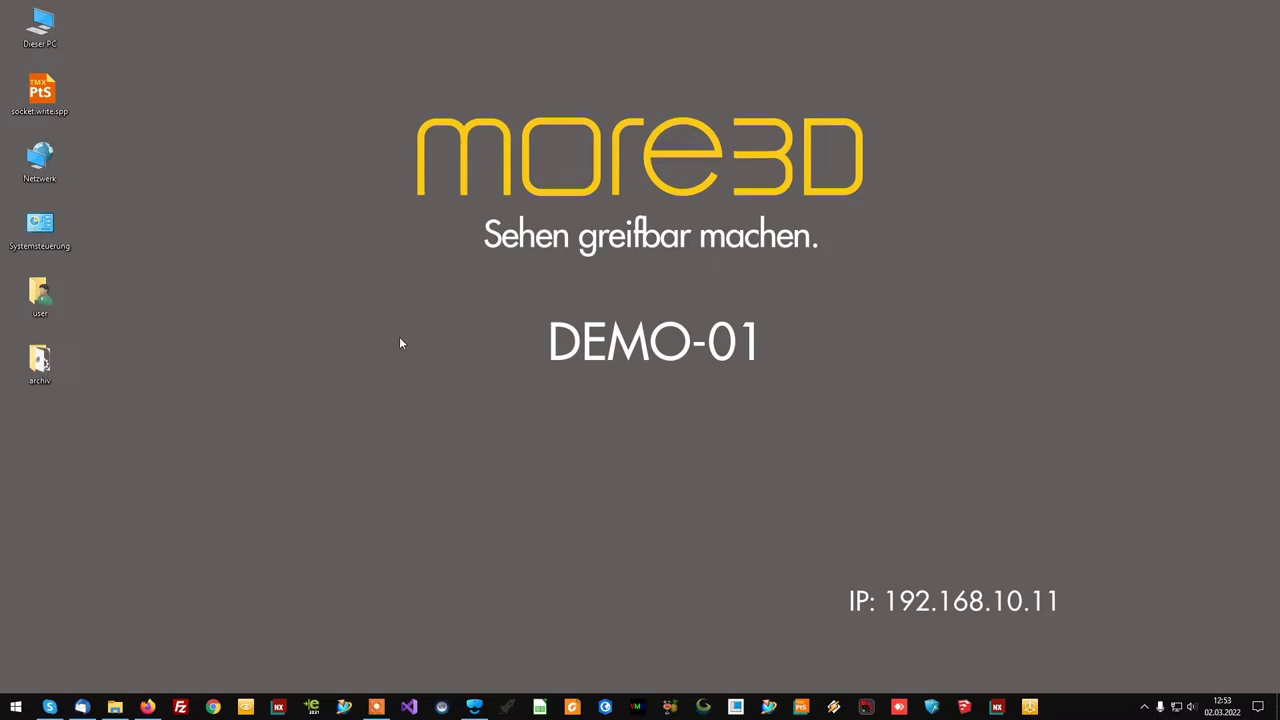
# - Go from the more3D home page to the Support page listing the moreViz downloads
pyautogui.click(147, 707)
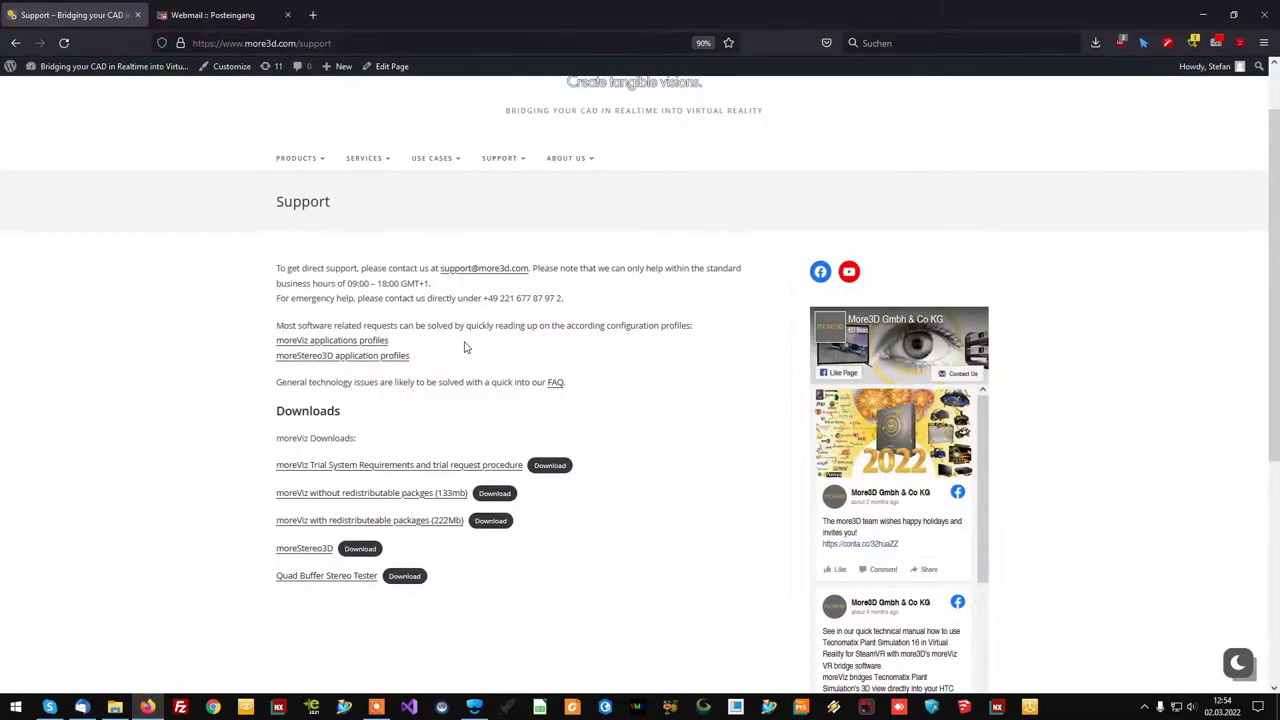
pyautogui.scroll(2, 420, 268)
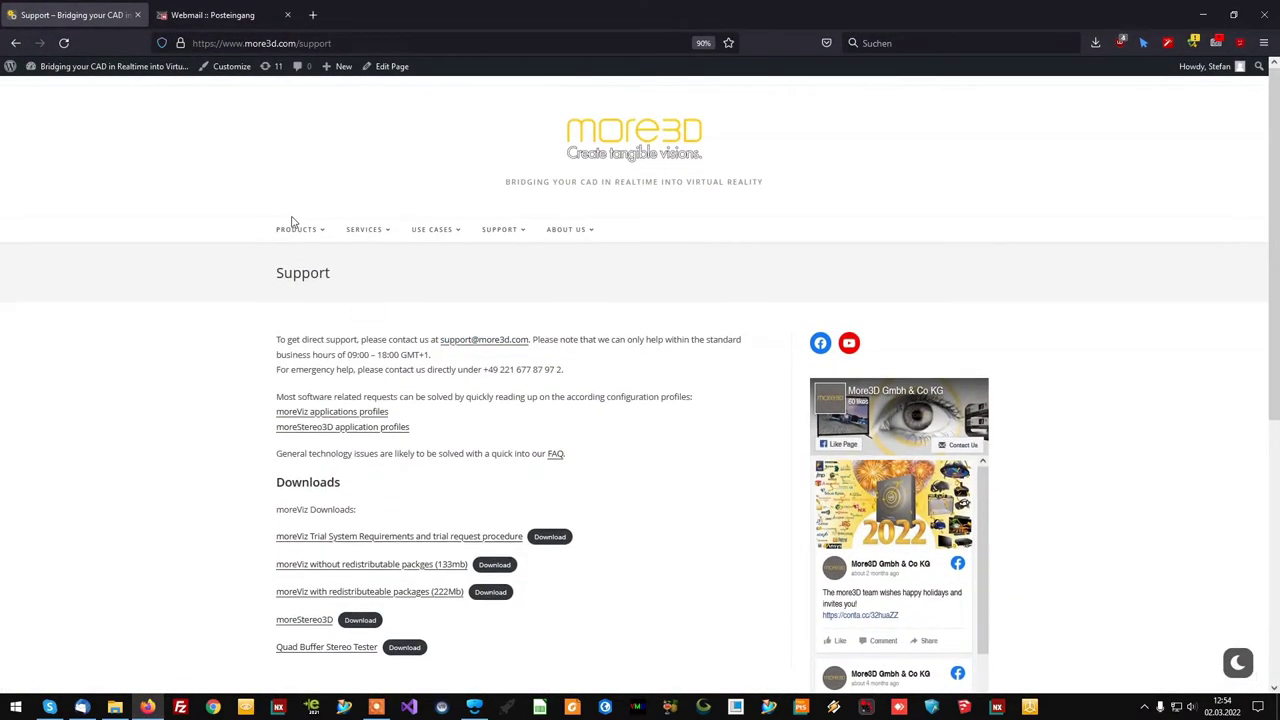
pyautogui.click(605, 148)
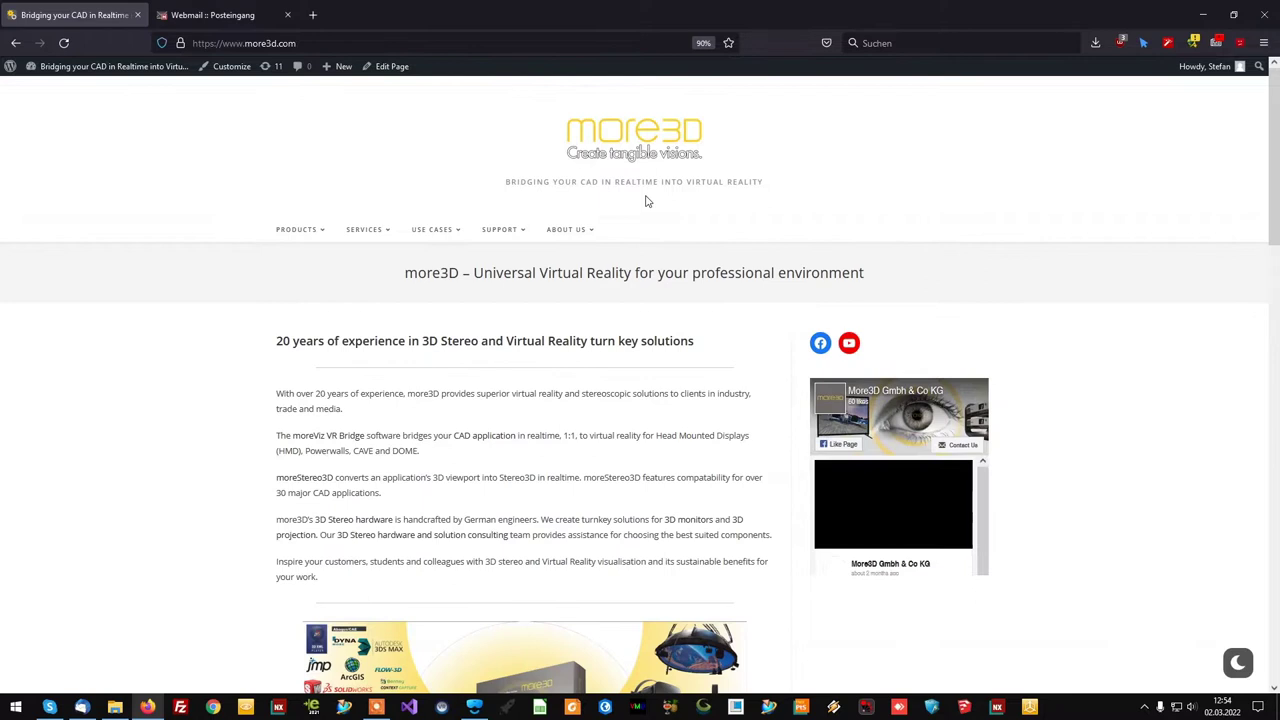
pyautogui.click(501, 231)
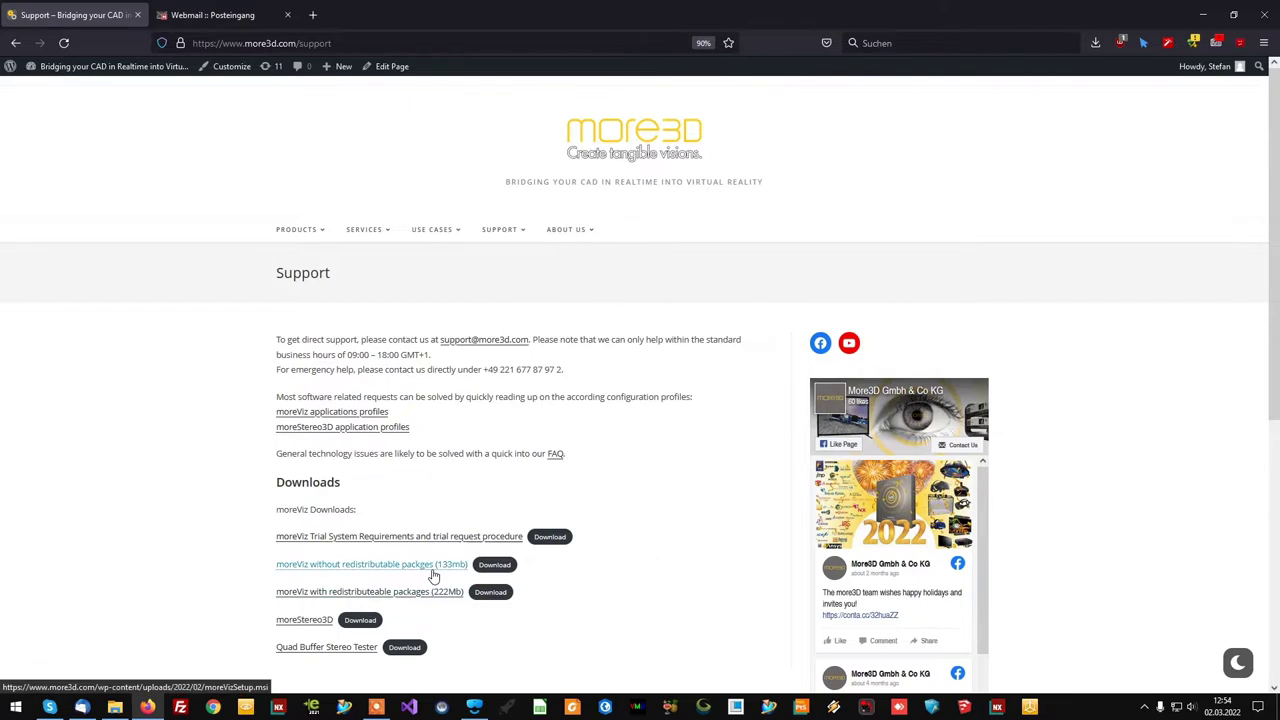
pyautogui.moveTo(249, 570); pyautogui.dragTo(306, 566)
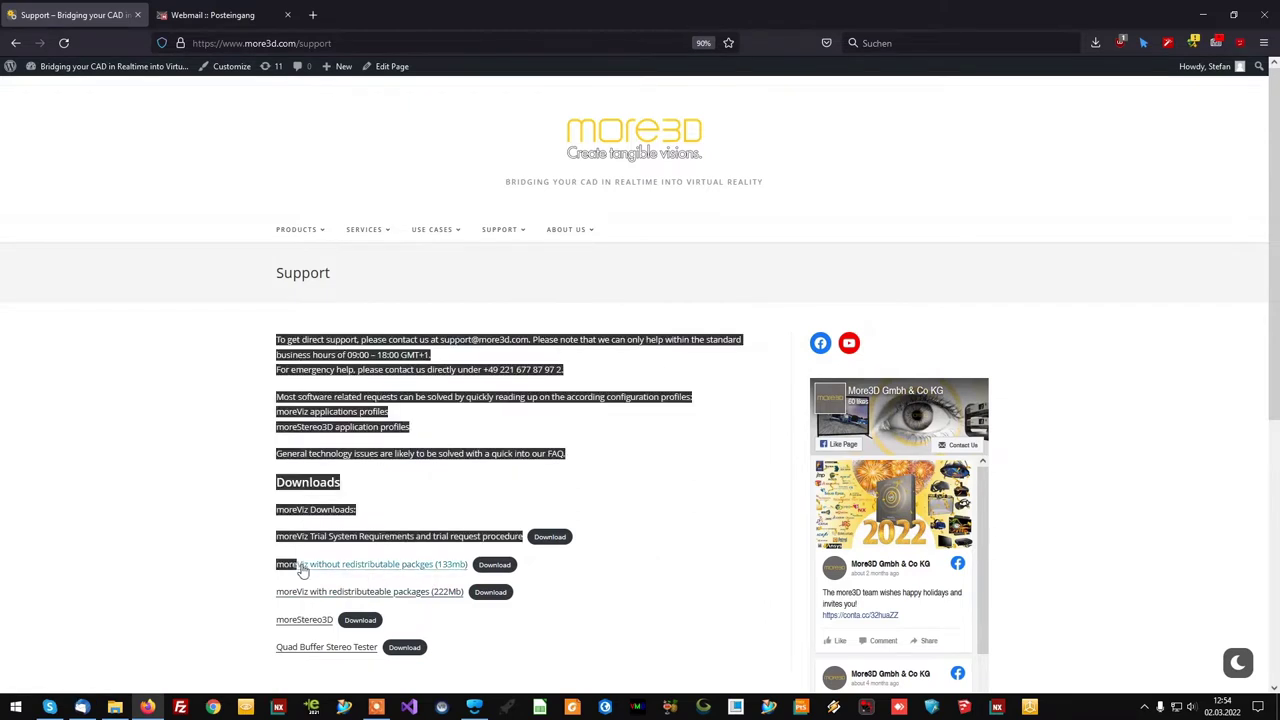
pyautogui.click(252, 566)
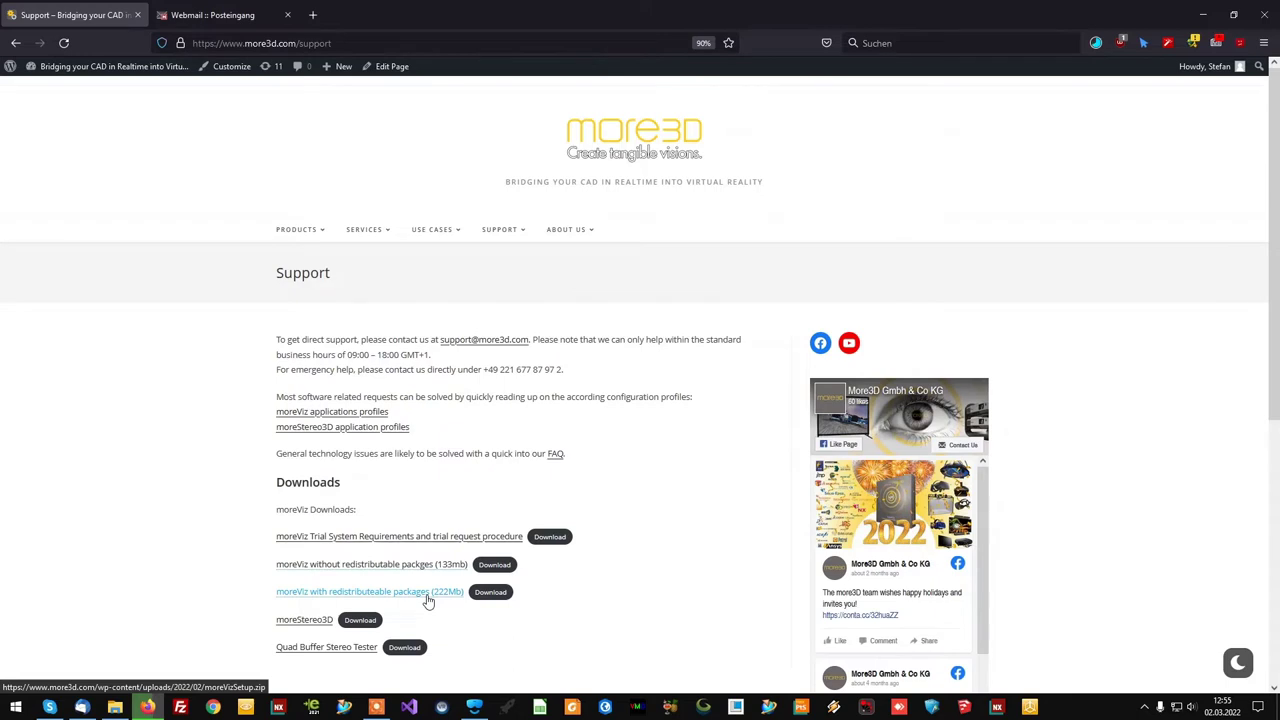
# - Download the 222Mb moreViz redistributable package and run moreVizSetup(1).msi
pyautogui.click(427, 597)
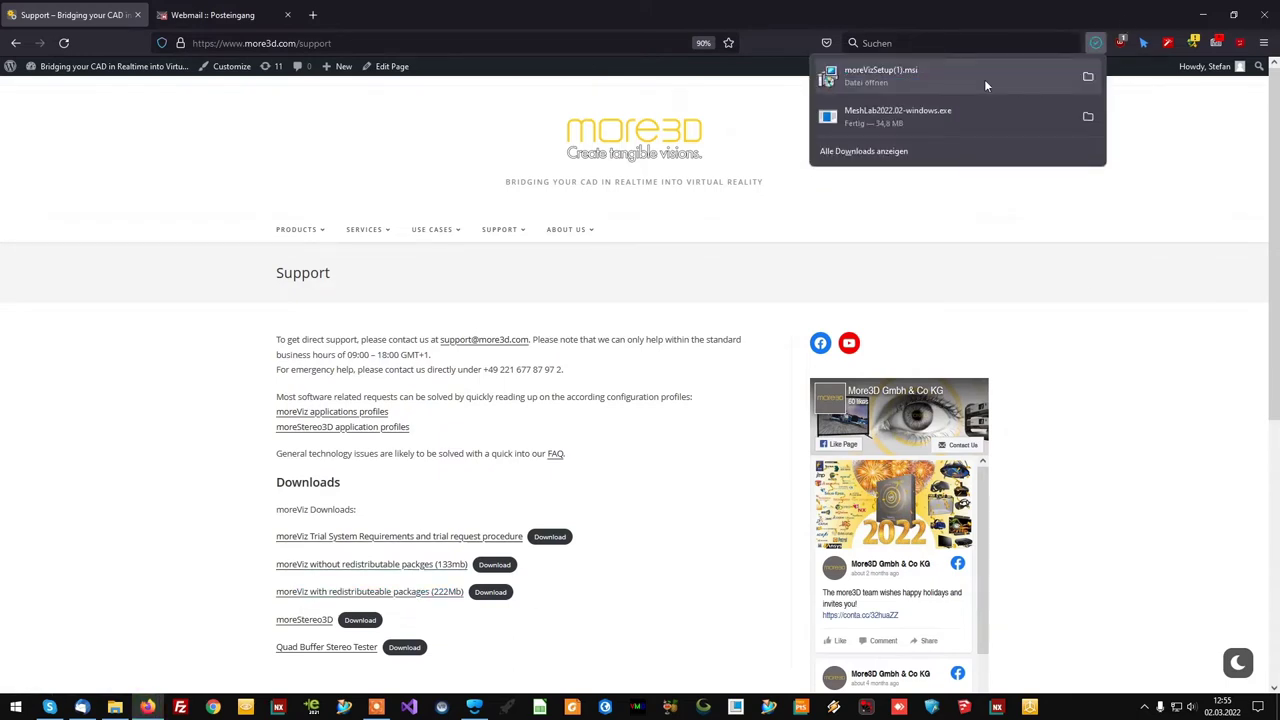
pyautogui.click(984, 79)
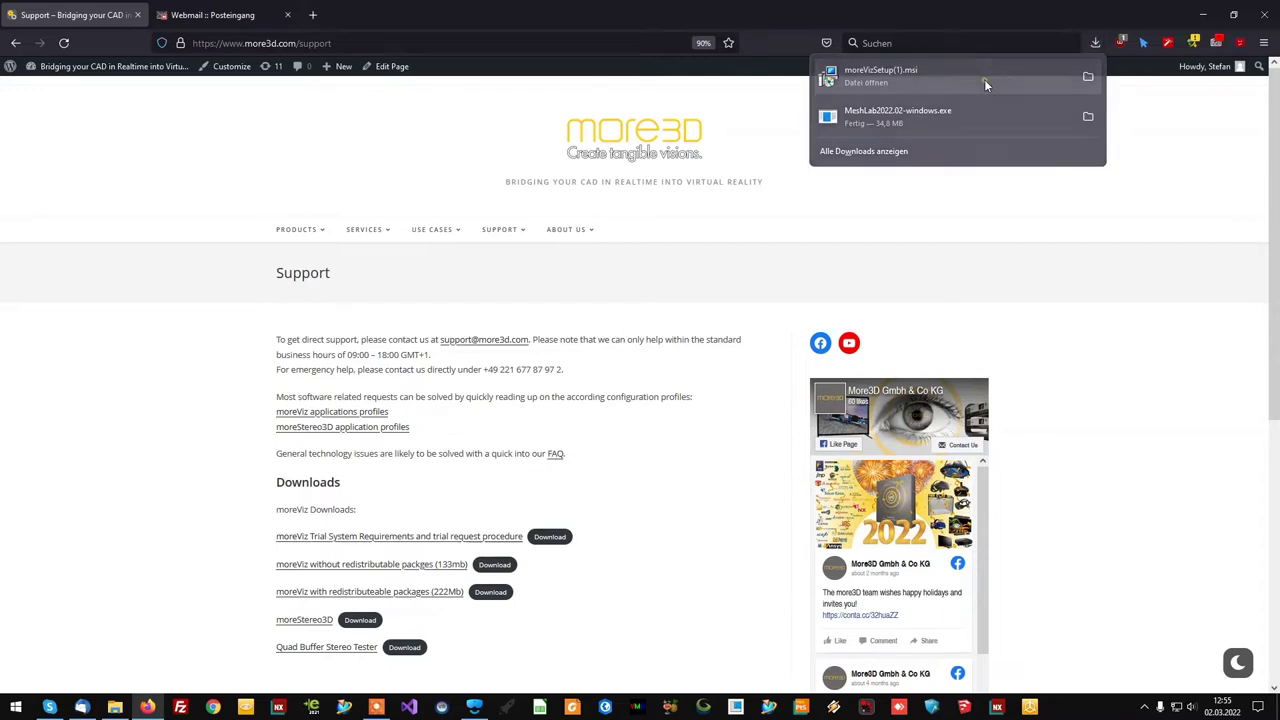
pyautogui.click(731, 379)
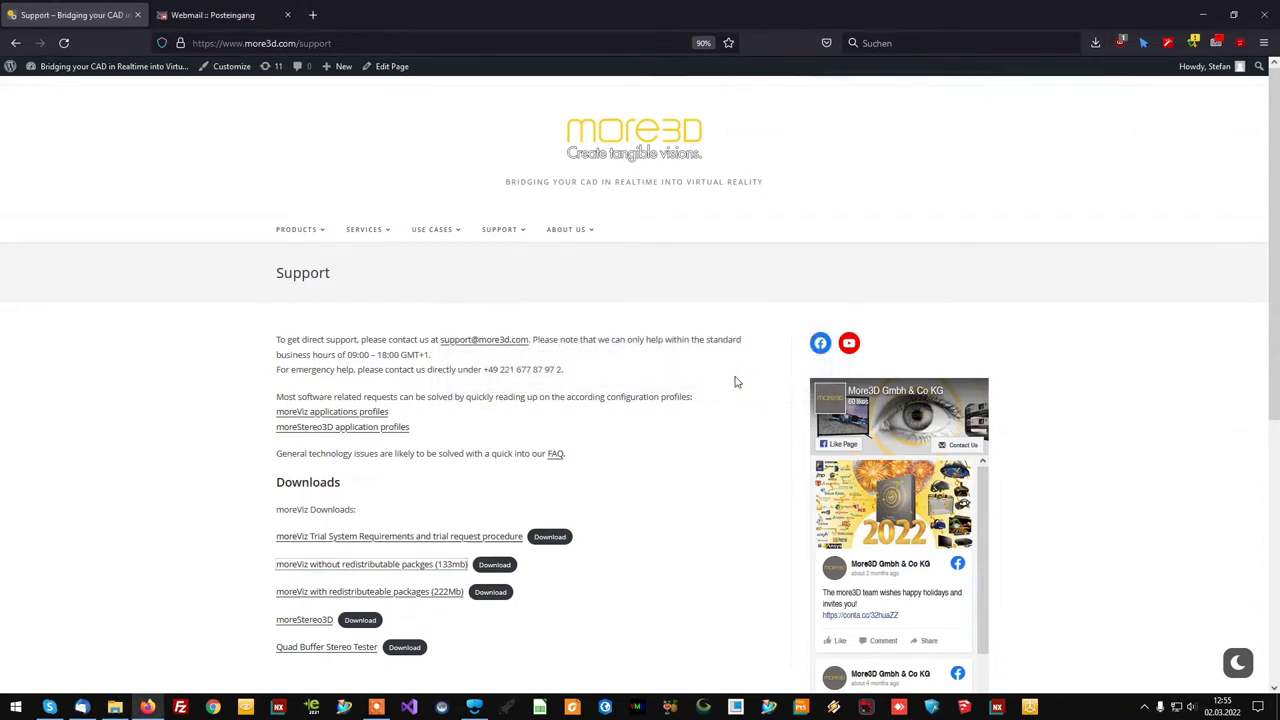
# - Install the moreViz Software Suite keeping both server and client components
pyautogui.click(724, 460)
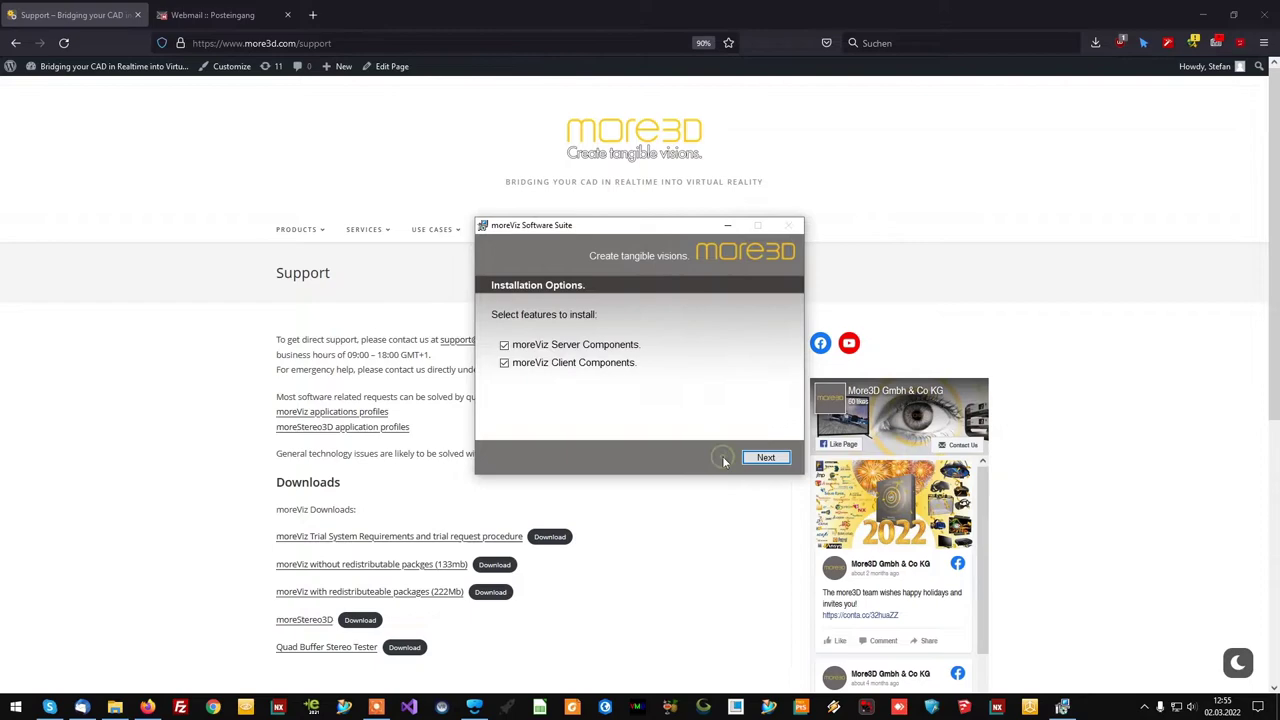
pyautogui.click(763, 458)
pyautogui.click(705, 458)
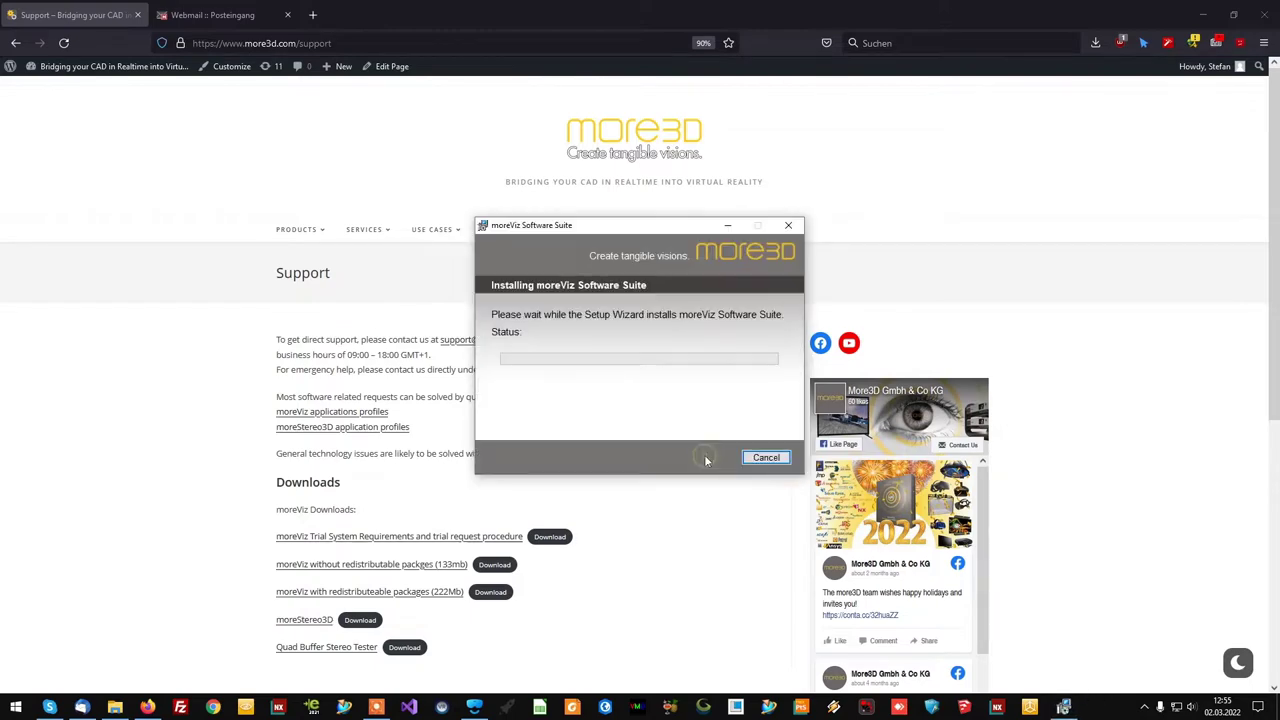
pyautogui.click(1203, 14)
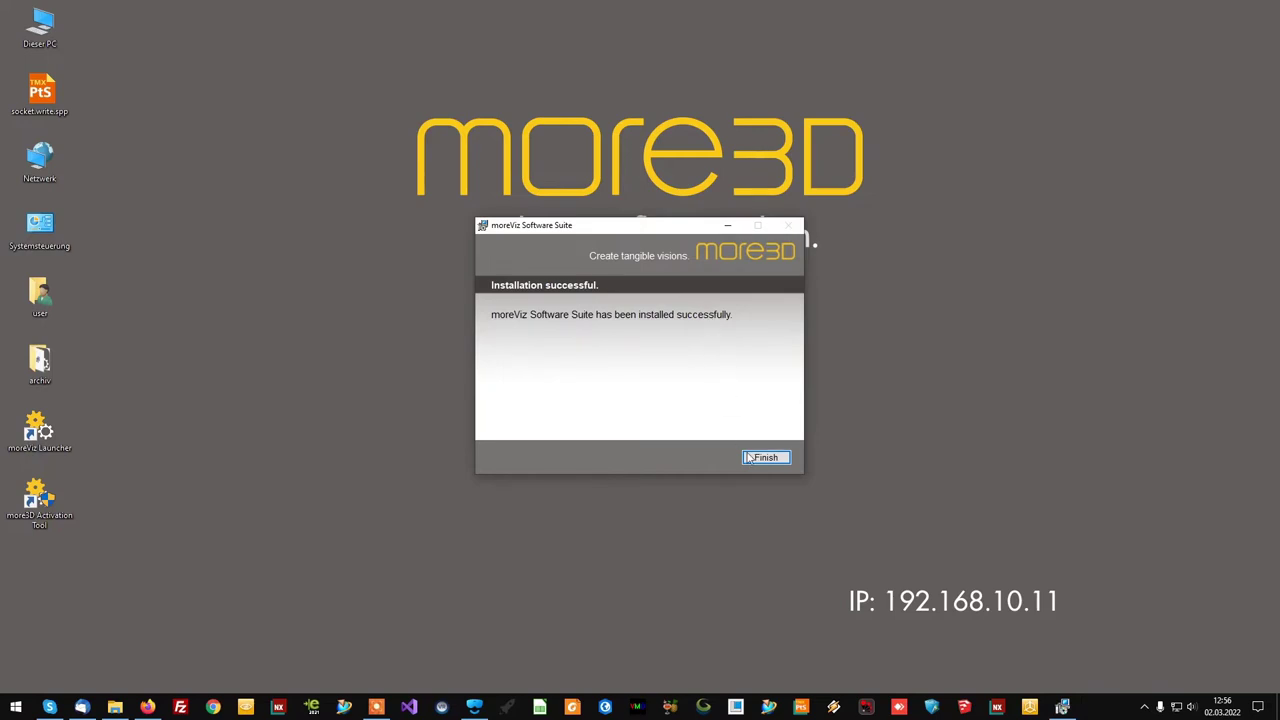
# - Finish the installer, launch more3D Activation Tool and start a moreViz Premium demo request
pyautogui.click(766, 457)
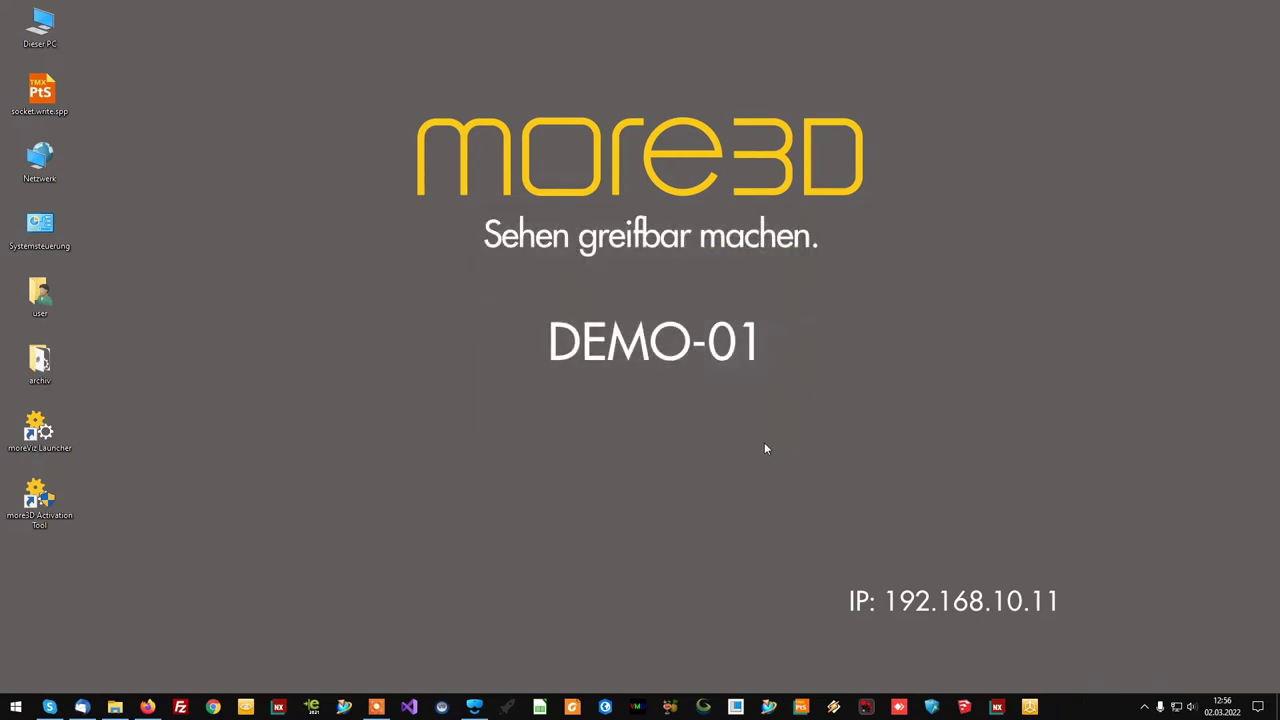
pyautogui.doubleClick(54, 497)
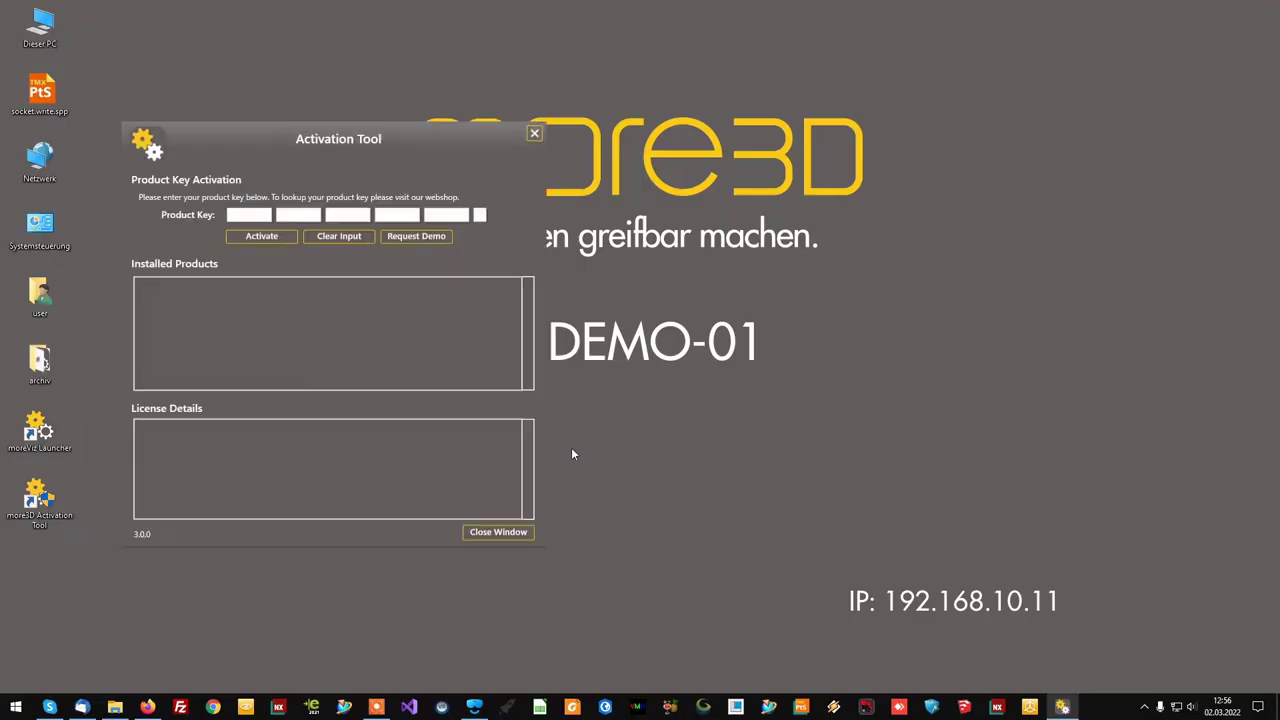
pyautogui.click(430, 237)
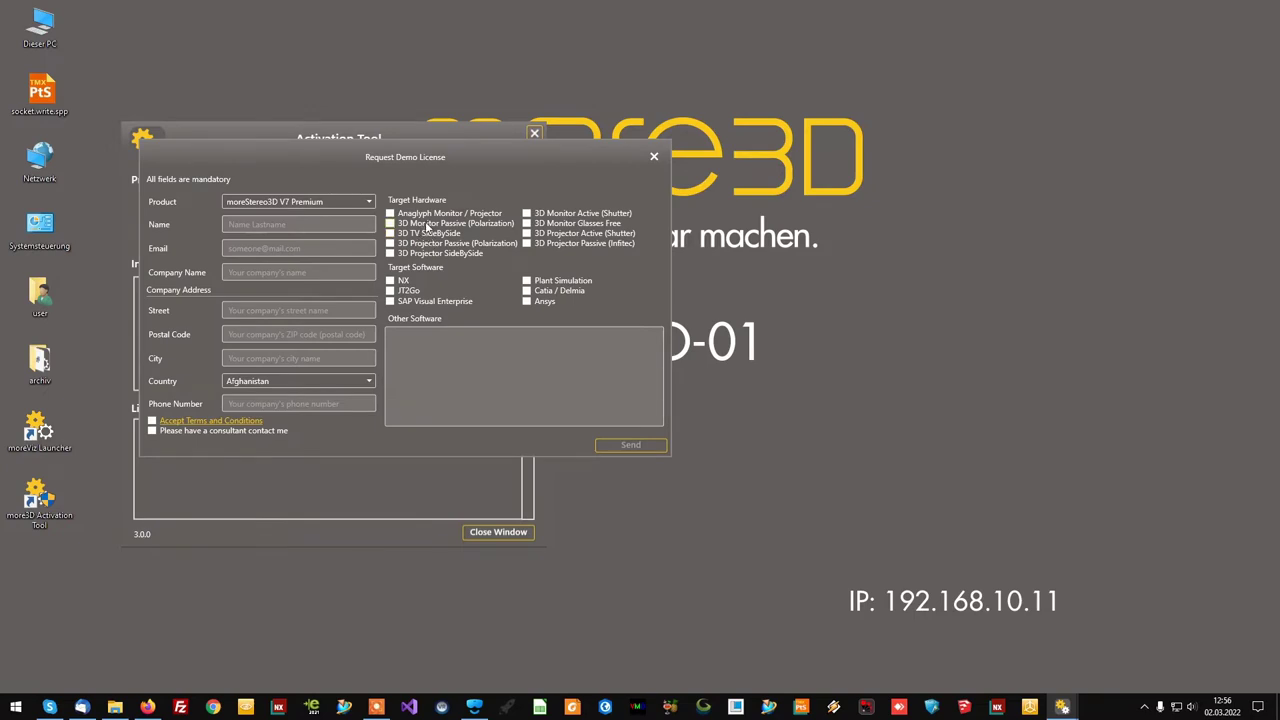
pyautogui.click(286, 204)
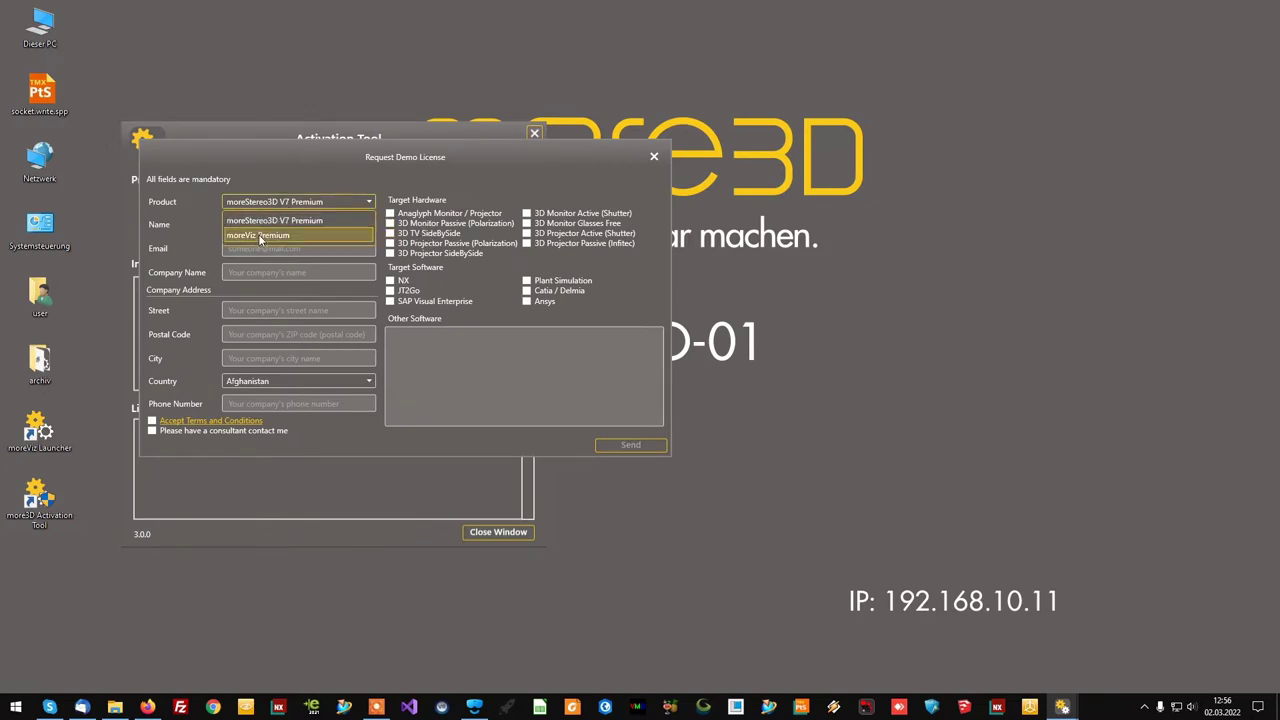
pyautogui.click(258, 236)
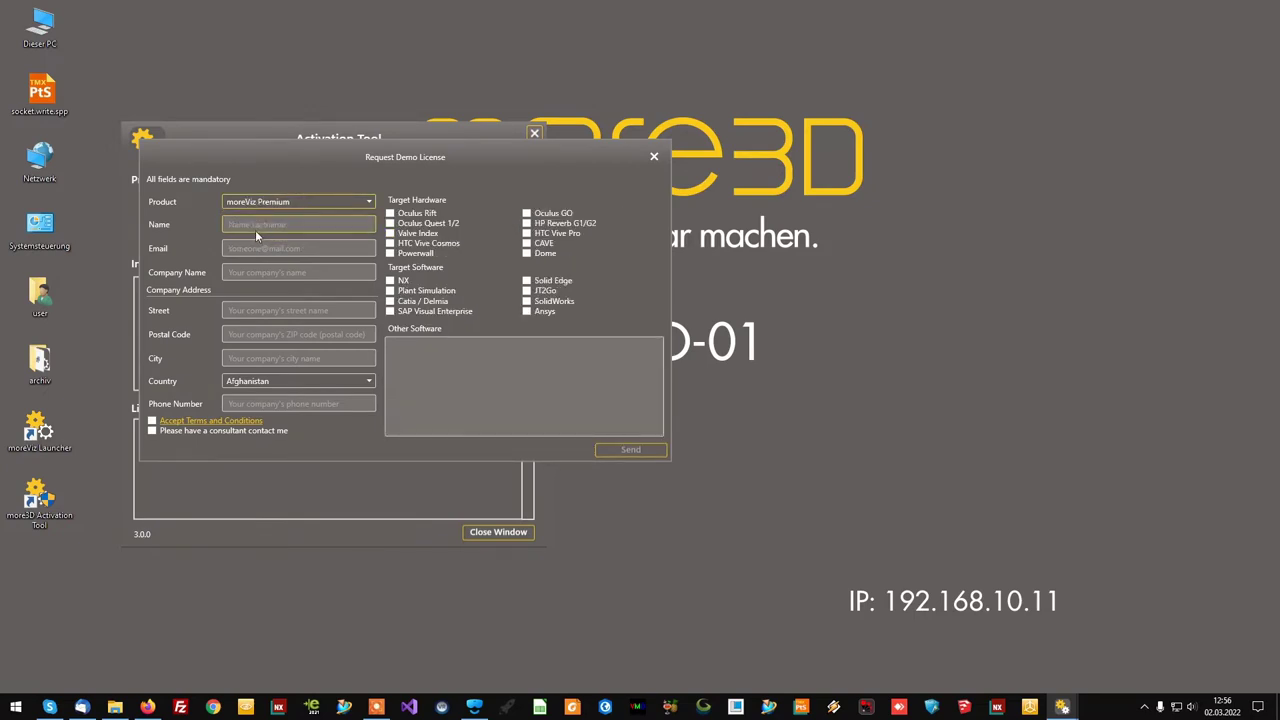
# - Fill in name 'Demo Request', the e-mail and company address, and accept the terms
pyautogui.click(270, 226)
pyautogui.write('Demo Request')
pyautogui.press('Tab')
pyautogui.press('Tab')
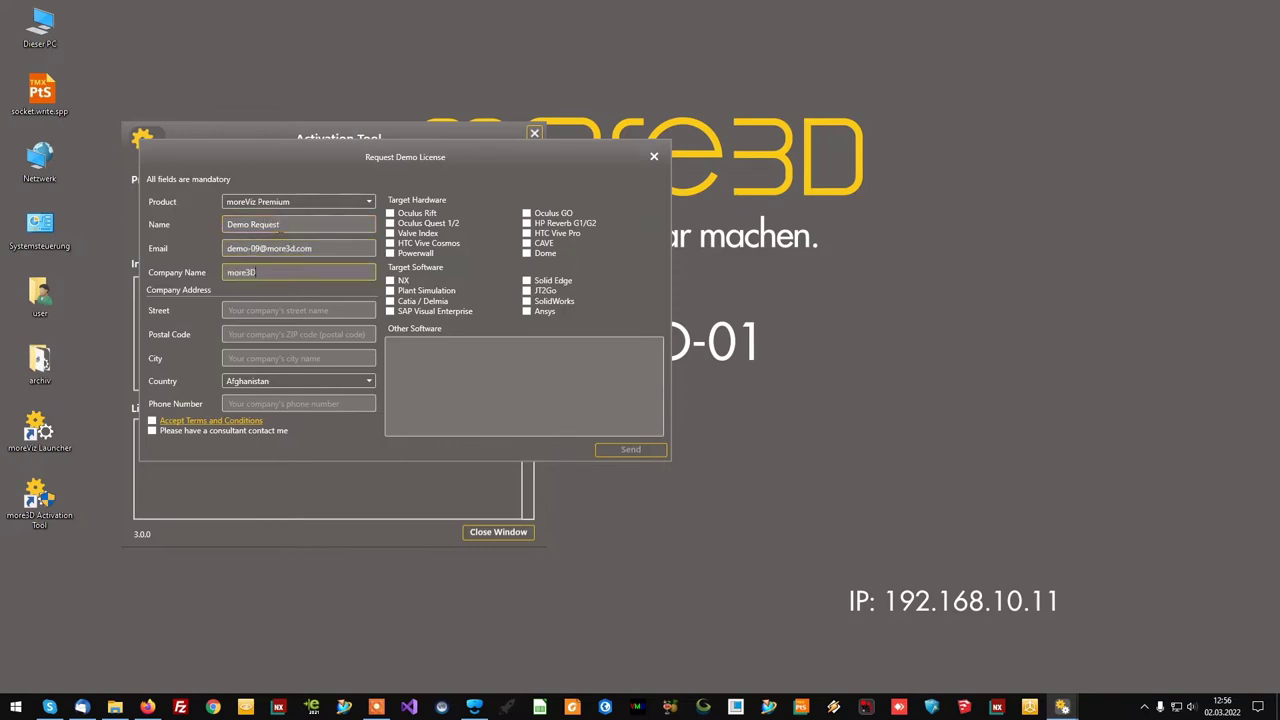
pyautogui.press('Tab')
pyautogui.press('space')
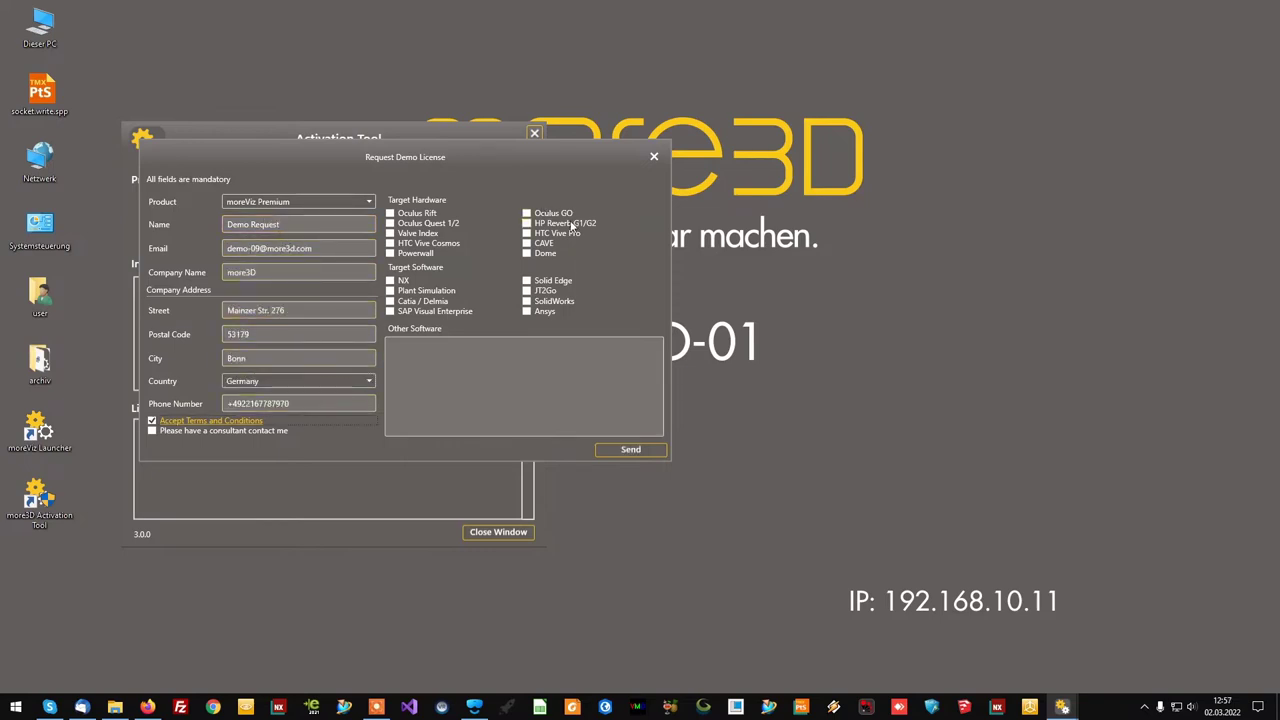
# - Mark NX as target software, send the request and acknowledge its acceptance
pyautogui.click(401, 284)
pyautogui.click(629, 450)
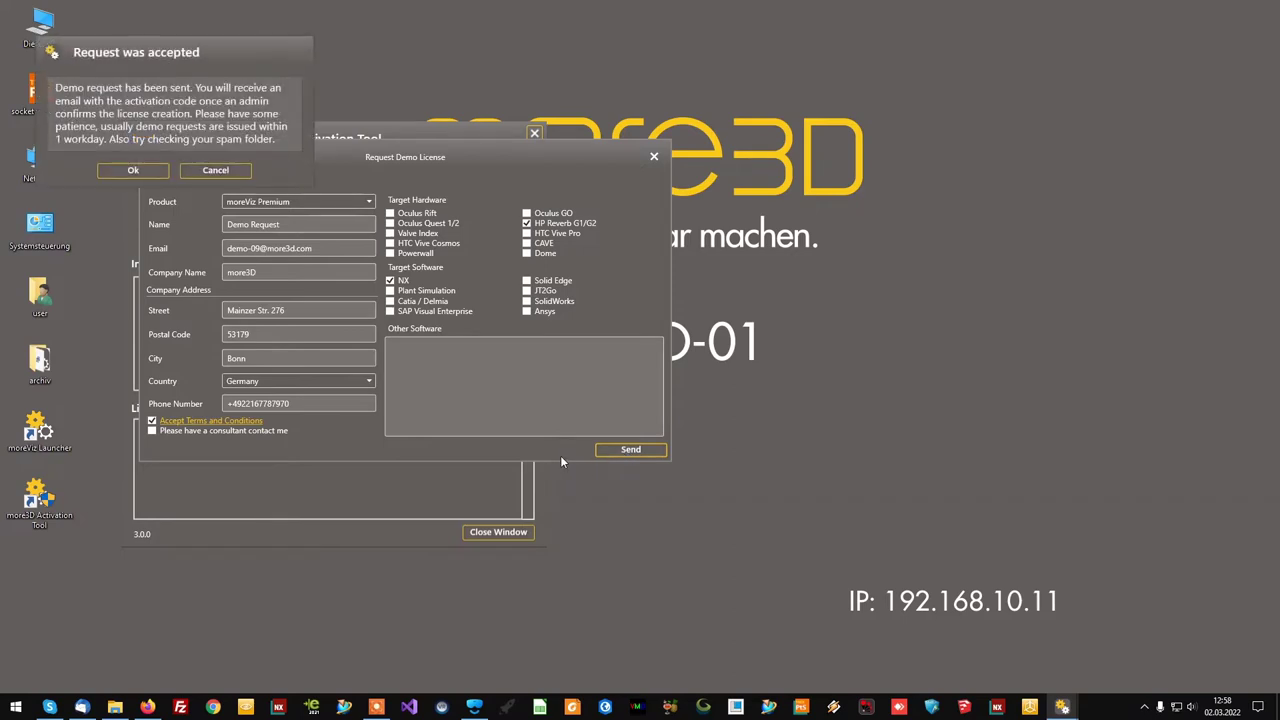
pyautogui.moveTo(99, 52); pyautogui.dragTo(365, 352)
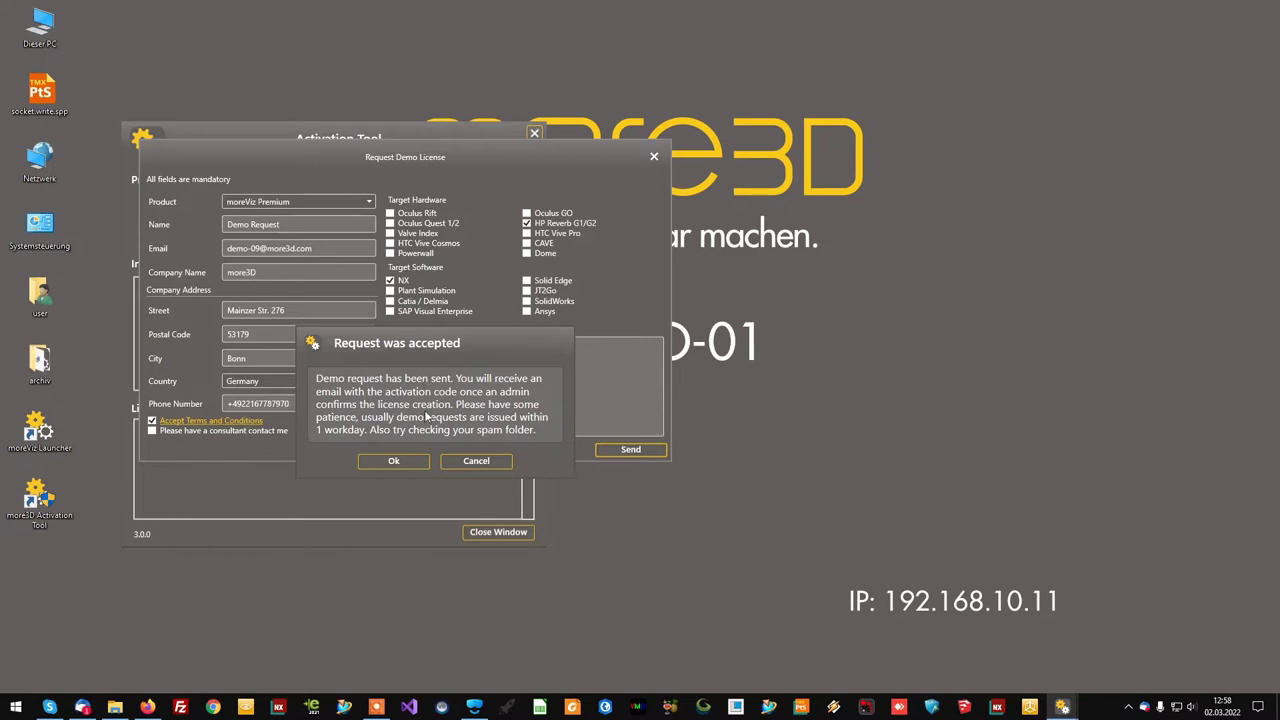
pyautogui.click(406, 462)
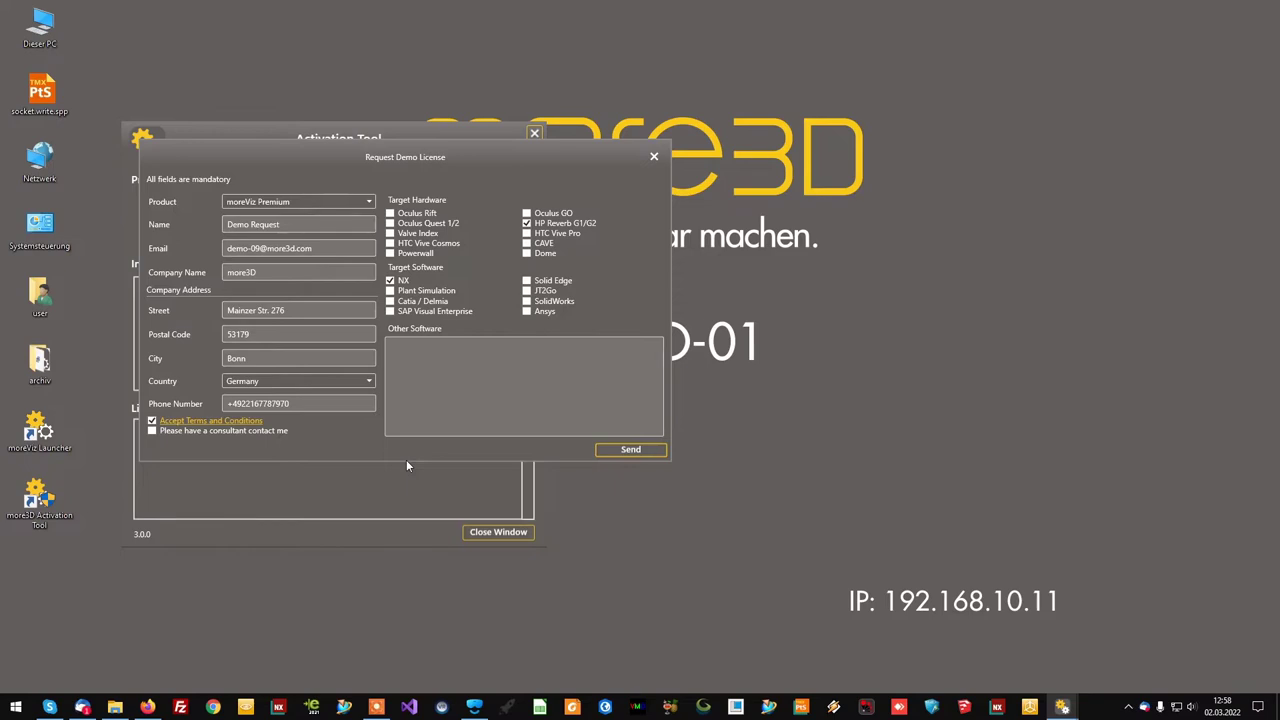
# - Open the 'Demo License Authorized' e-mail in webmail and copy its licence key
pyautogui.click(655, 158)
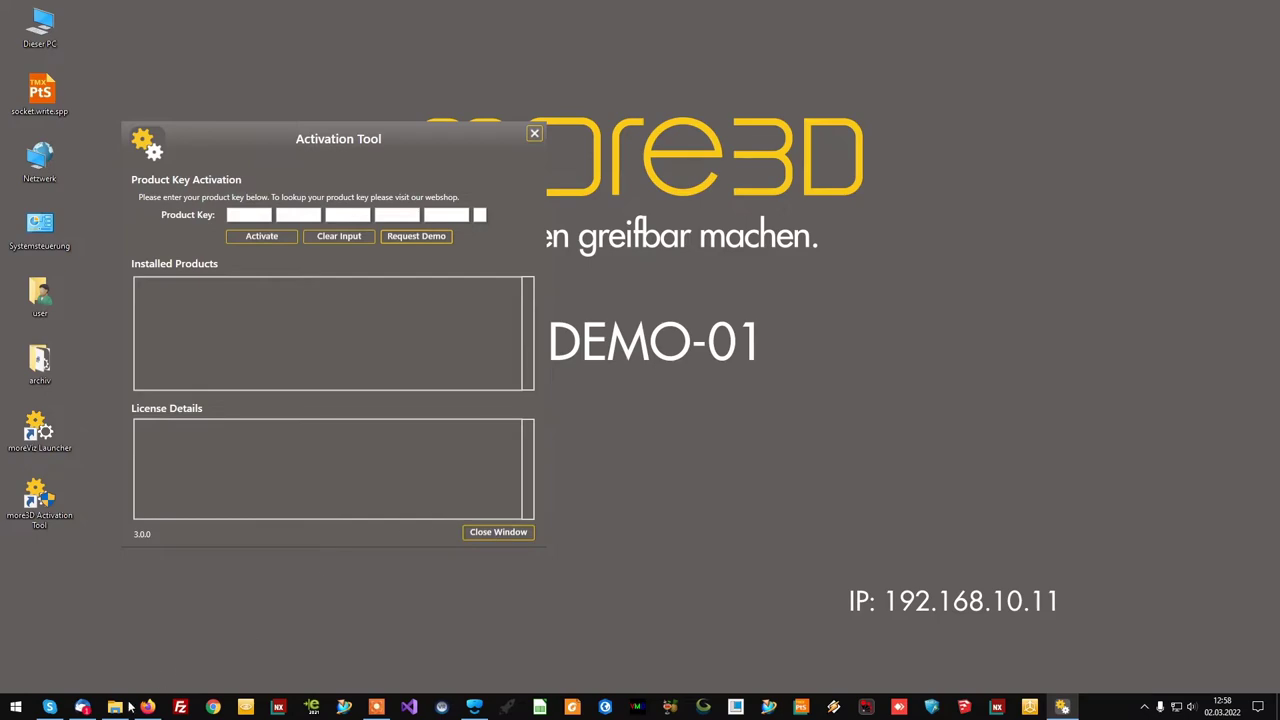
pyautogui.click(147, 707)
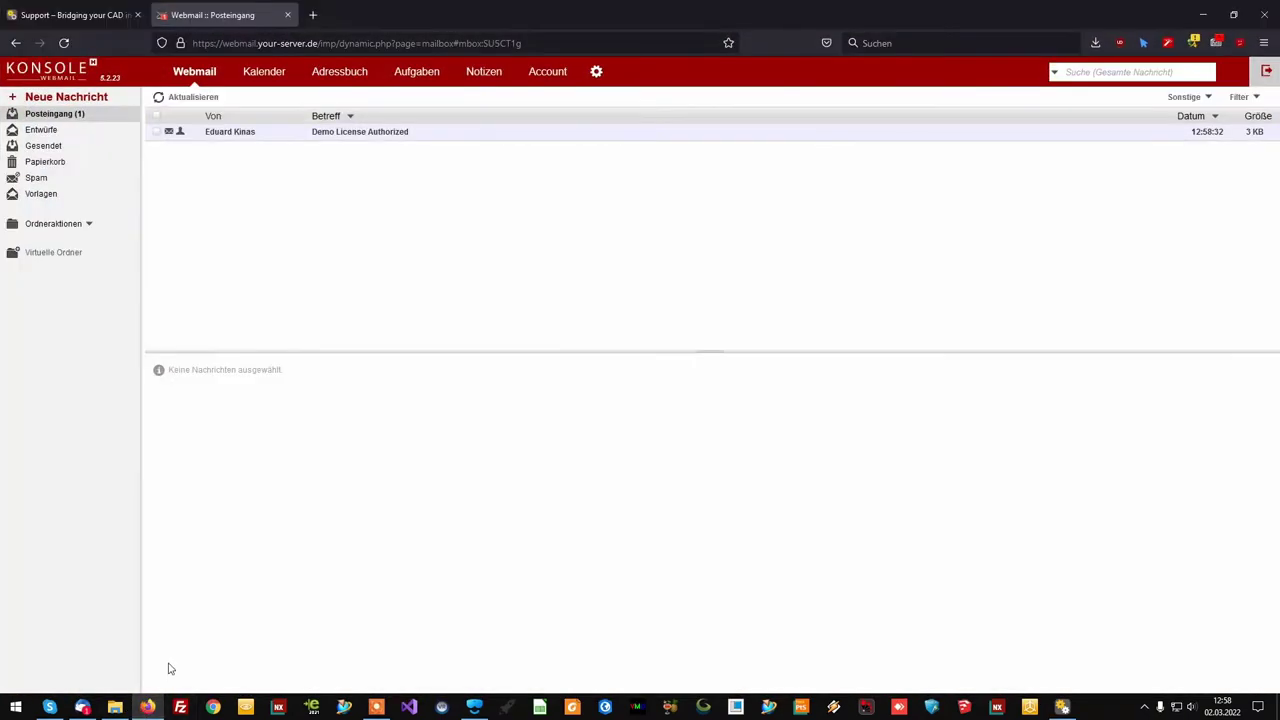
pyautogui.click(406, 133)
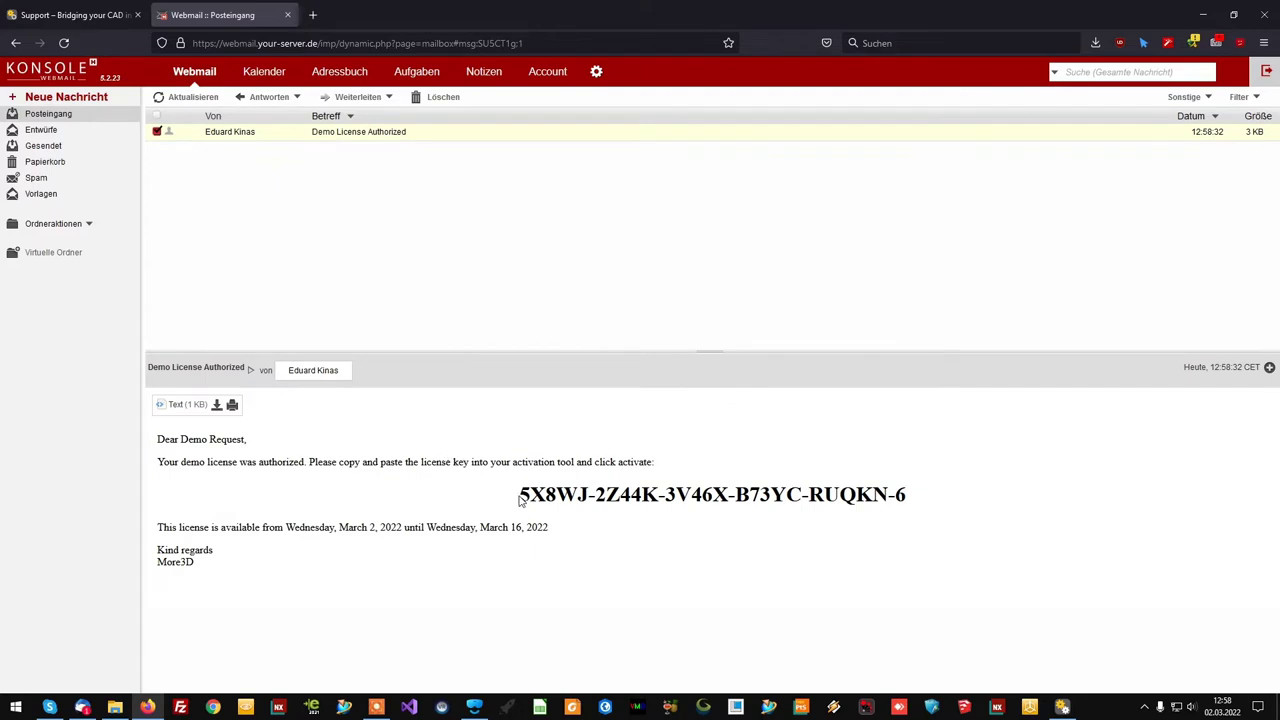
pyautogui.moveTo(519, 494); pyautogui.dragTo(960, 510)
pyautogui.rightClick(820, 493)
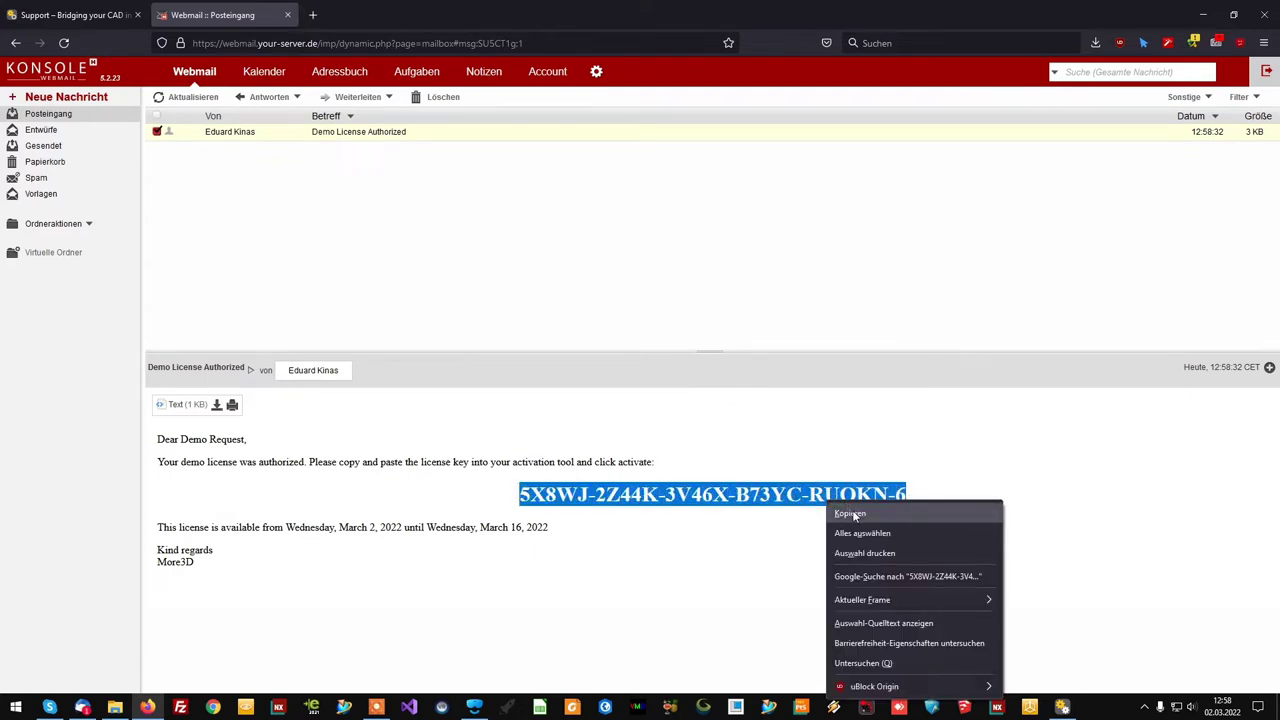
pyautogui.click(853, 511)
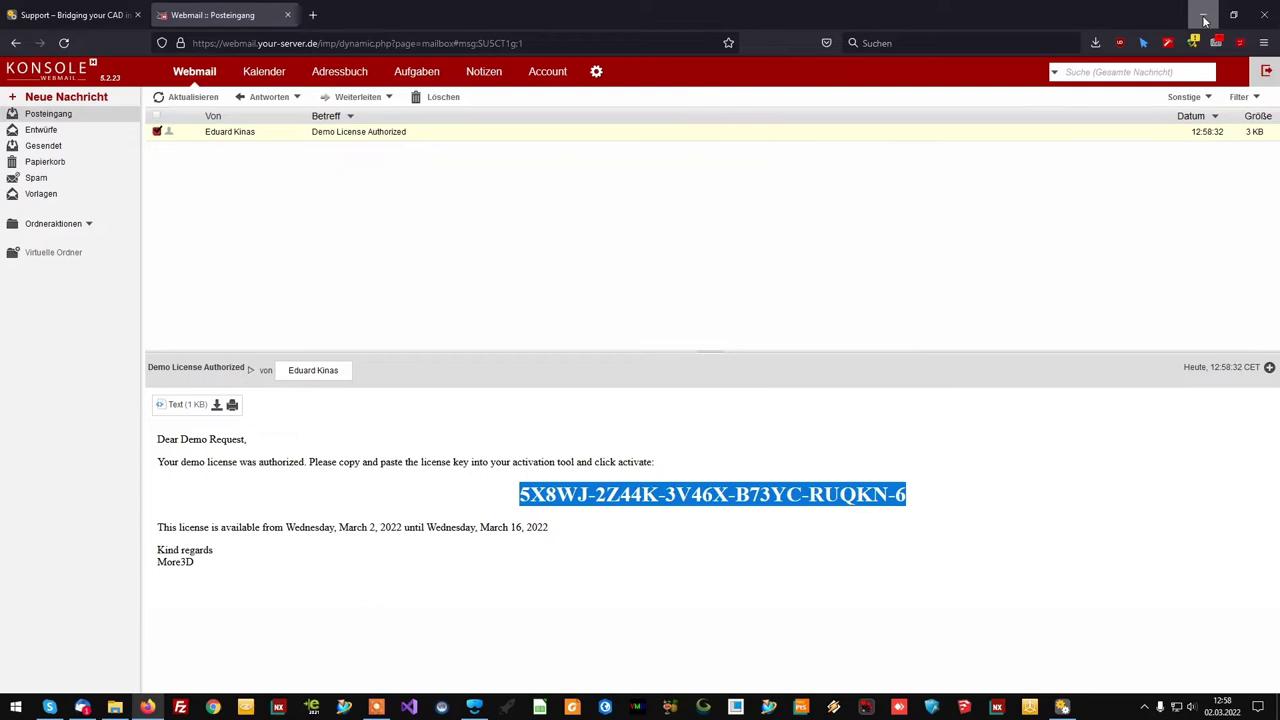
# - Paste the key into Product Key, activate moreViz Premium (02.03.2022–16.03.2022), and close the tool
pyautogui.click(1203, 15)
pyautogui.click(253, 216)
pyautogui.hotkey('ctrl', 'v')
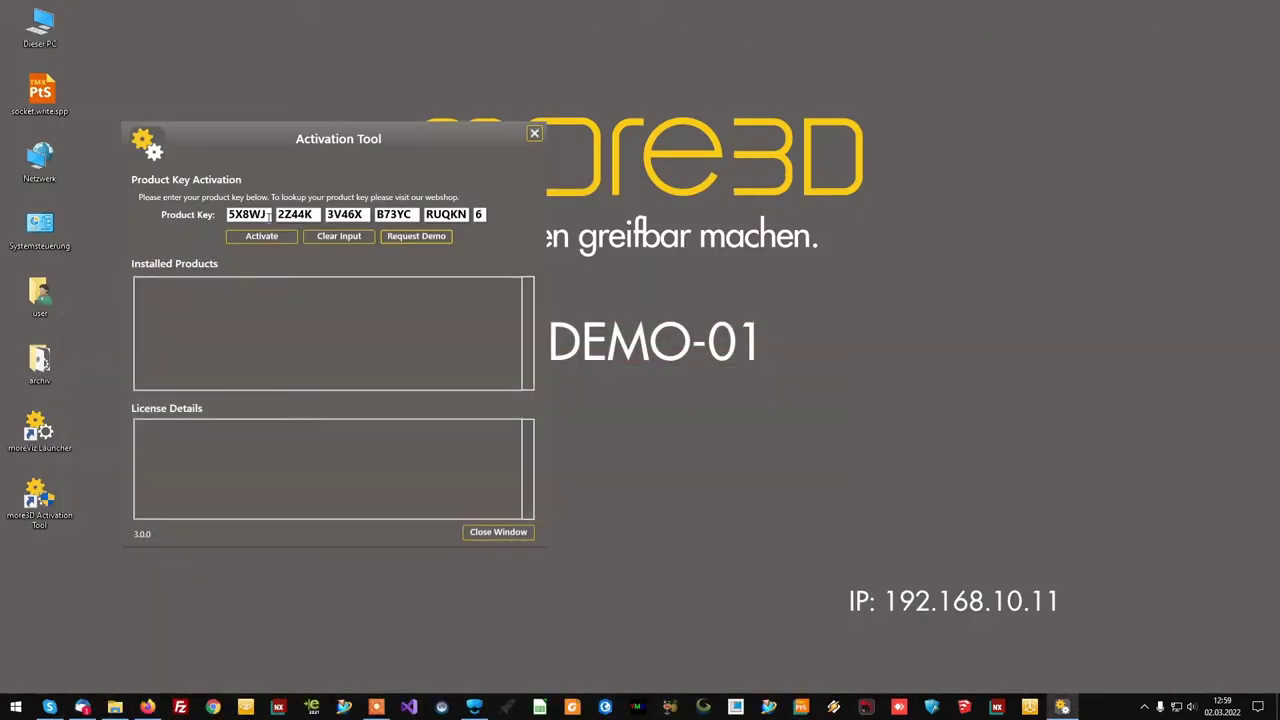
pyautogui.click(261, 237)
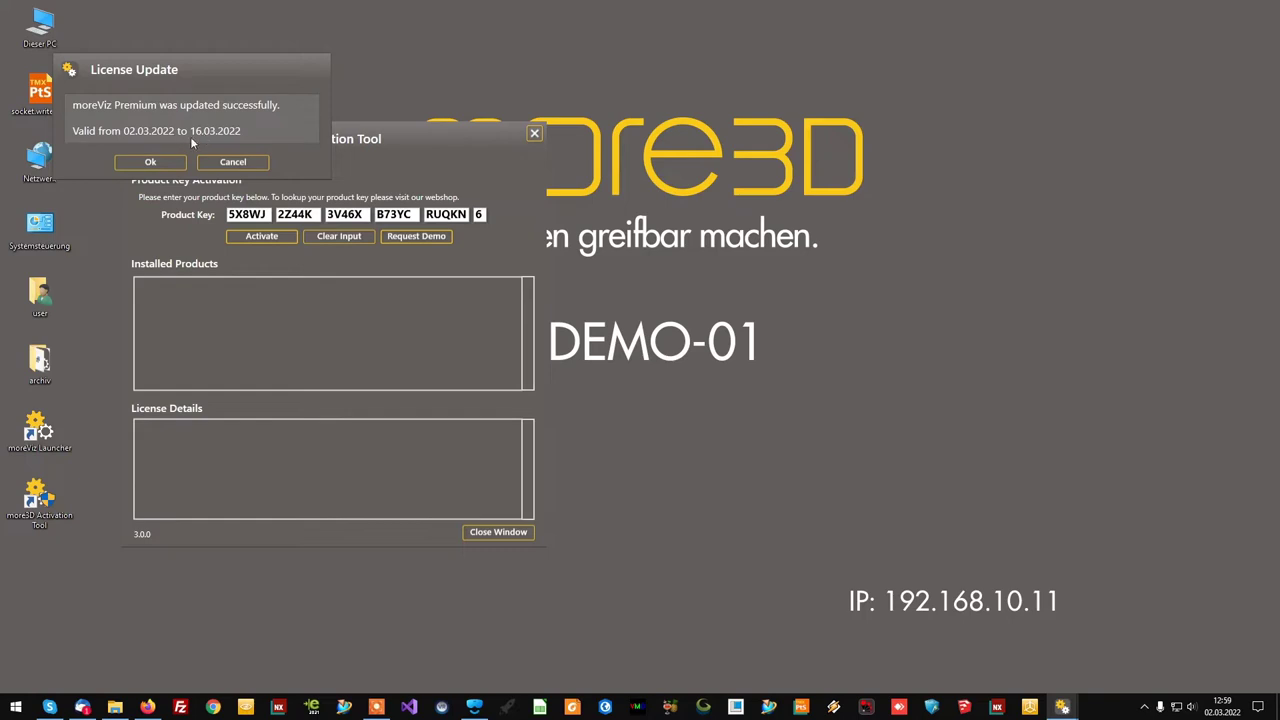
pyautogui.click(150, 162)
pyautogui.click(355, 298)
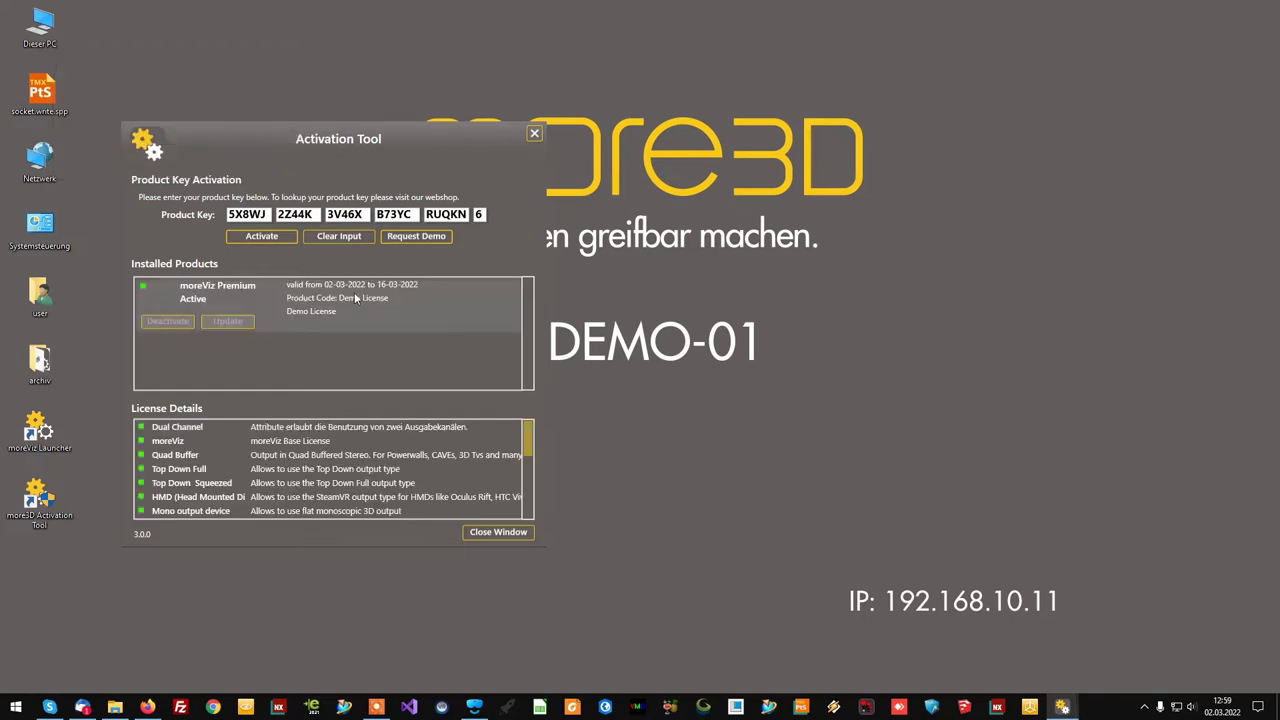
pyautogui.click(497, 531)
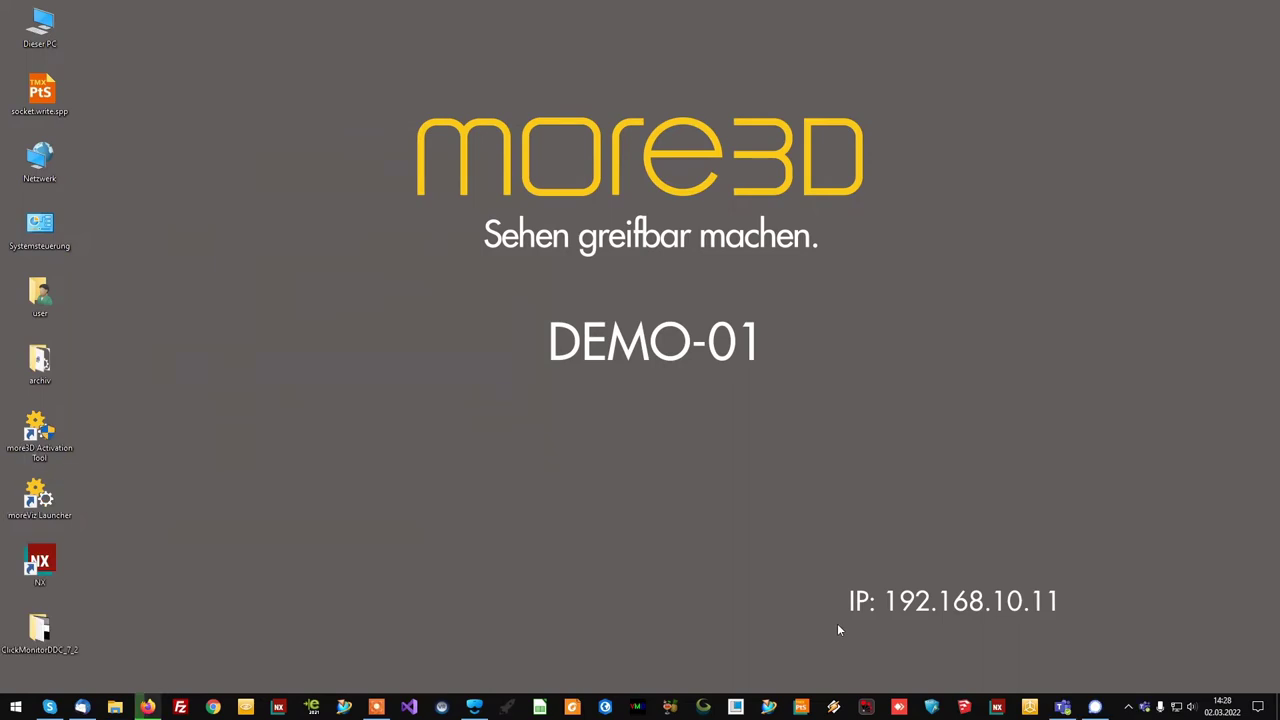
# - Start moreViz Launcher and resize and centre the Application Enabler window
pyautogui.doubleClick(46, 503)
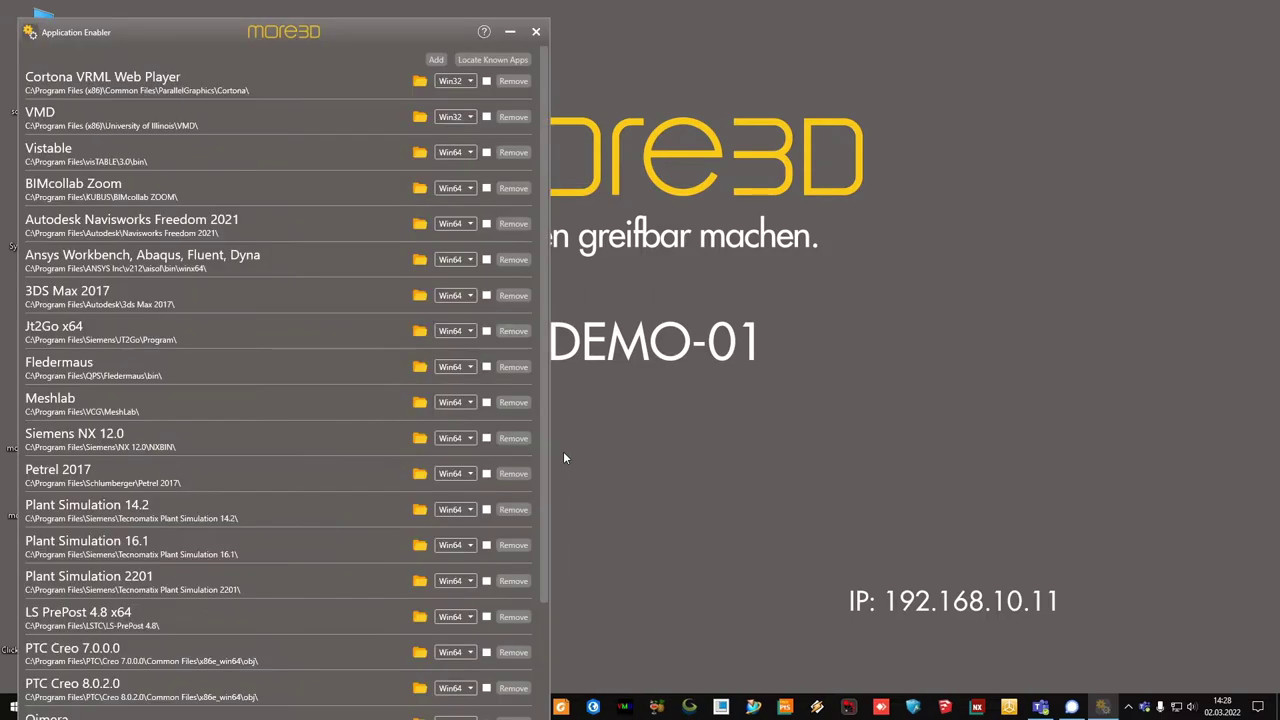
pyautogui.moveTo(215, 17); pyautogui.dragTo(521, 94)
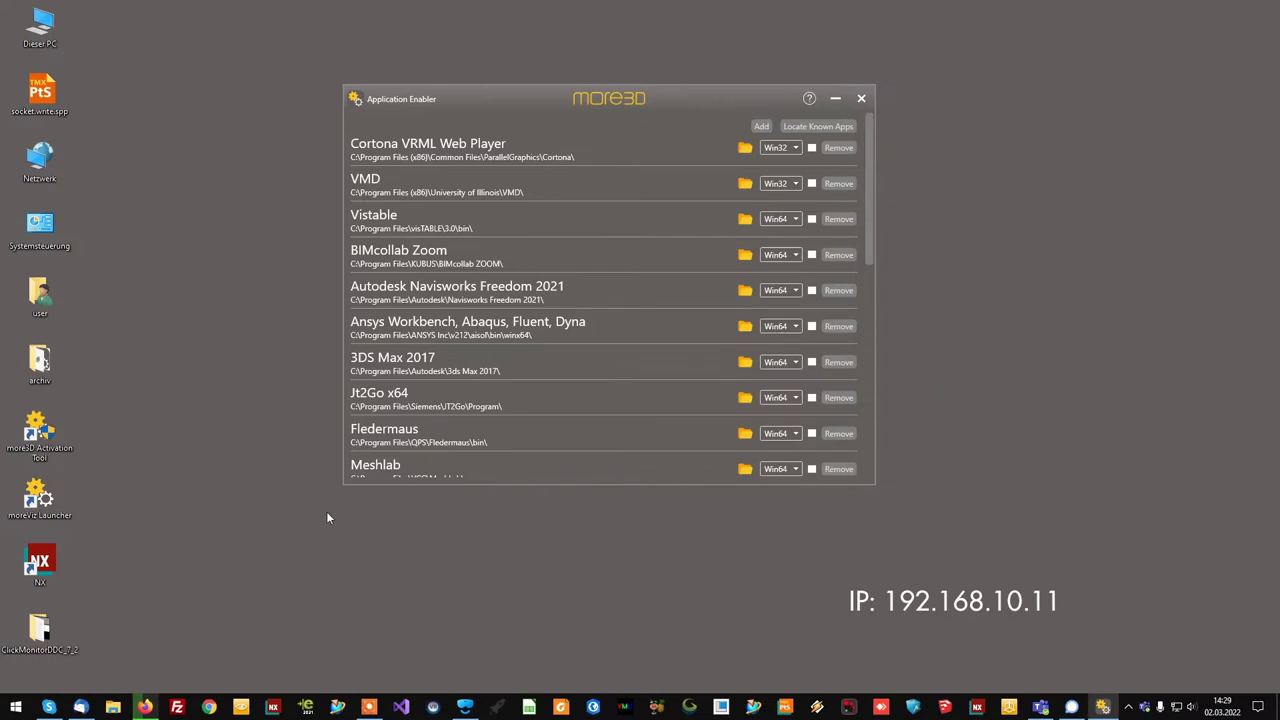
# - Open the NX shortcut's properties and its file location, the NX1980\NXBIN folder
pyautogui.rightClick(40, 565)
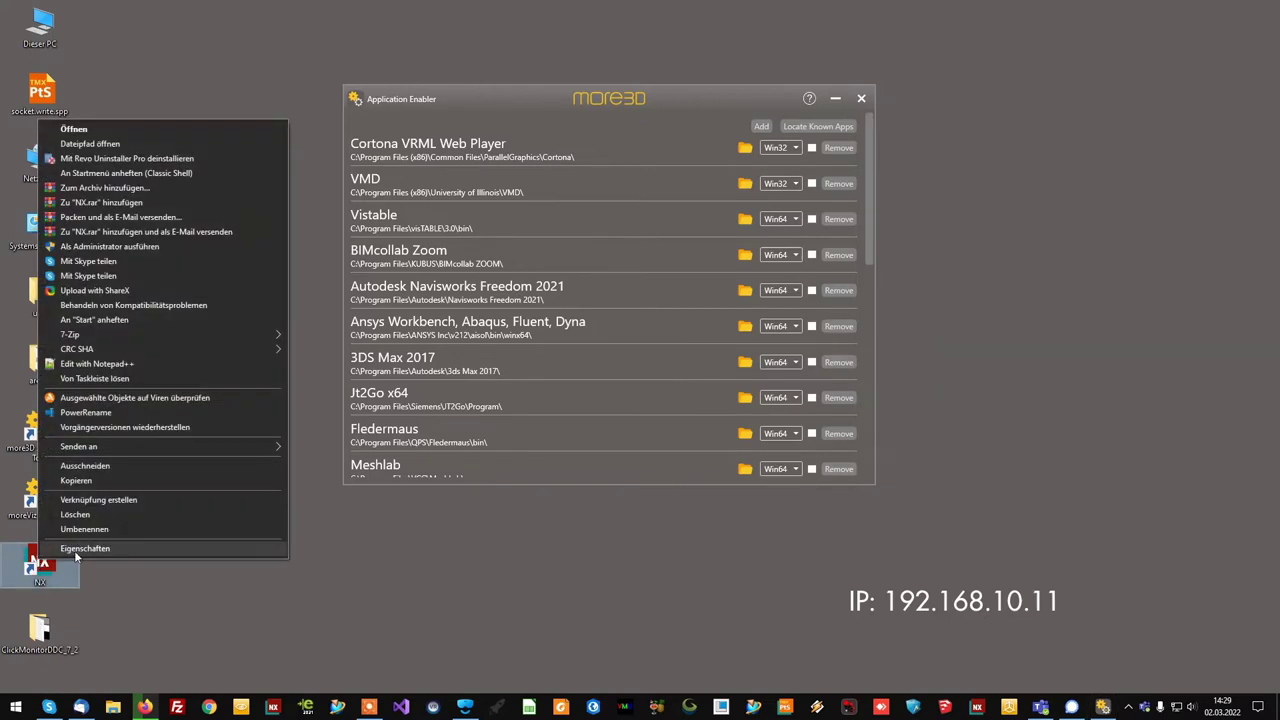
pyautogui.click(80, 557)
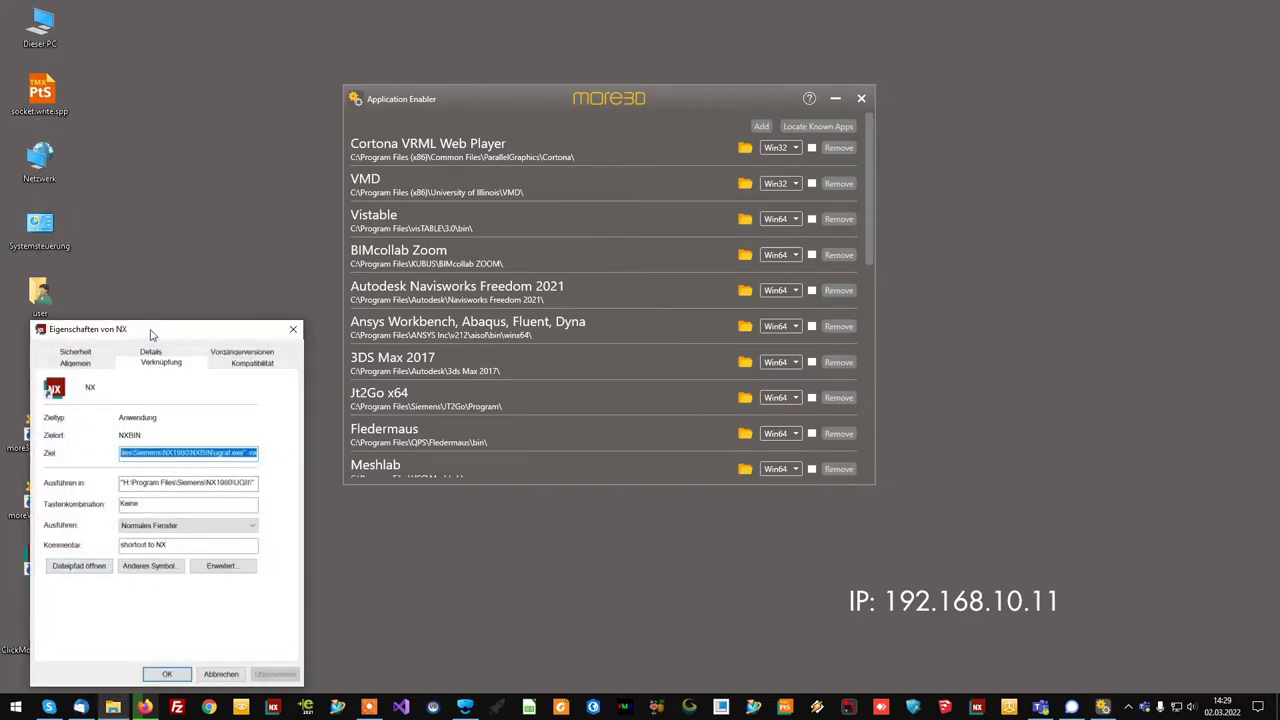
pyautogui.moveTo(118, 330); pyautogui.dragTo(219, 282)
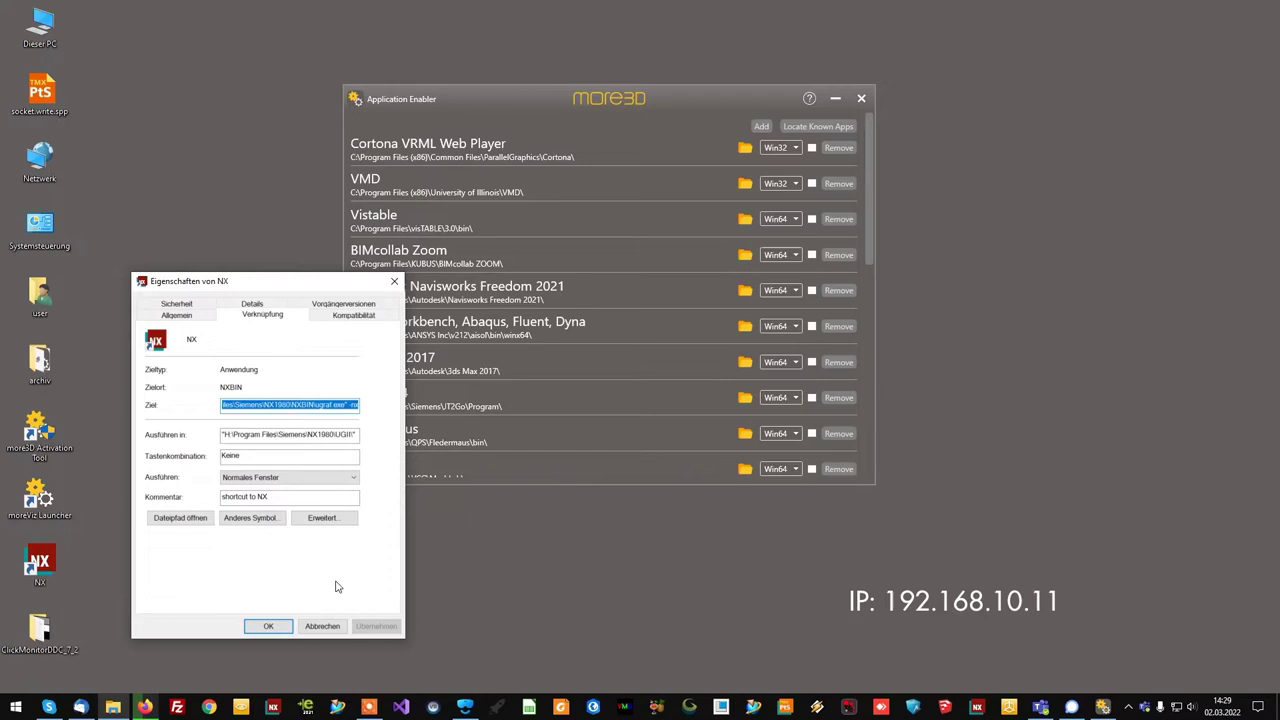
pyautogui.click(178, 524)
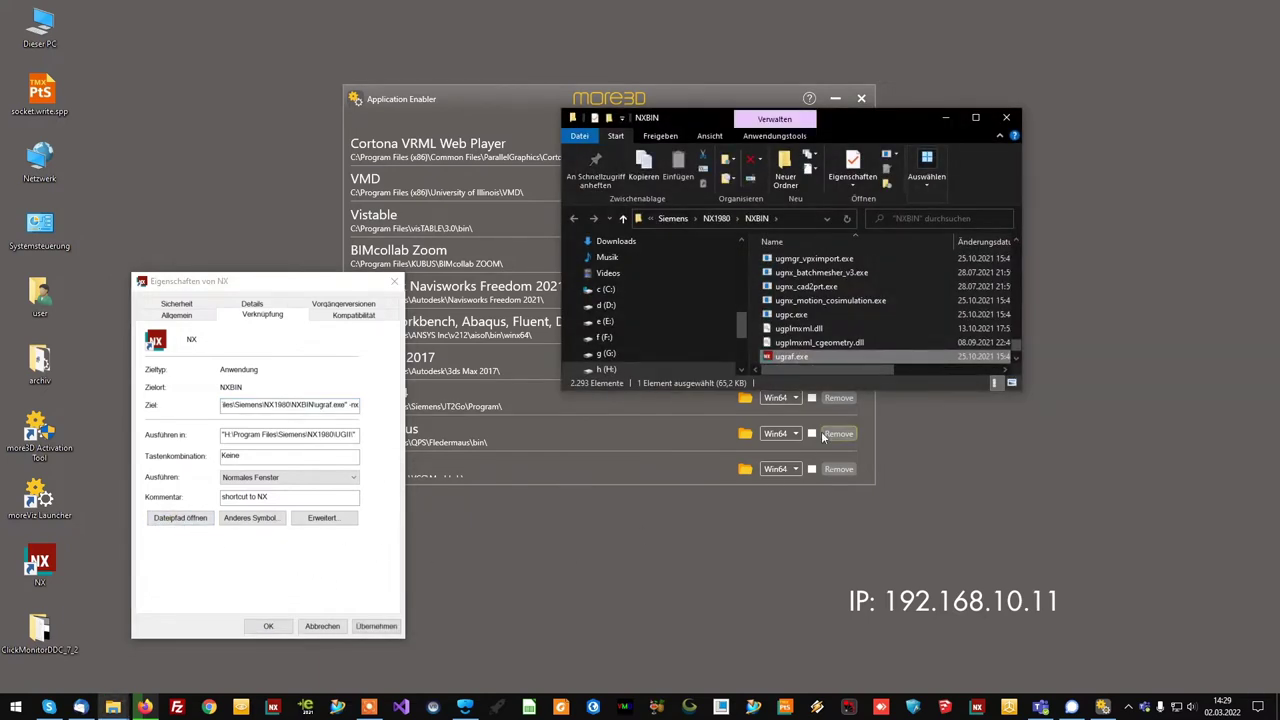
# - Copy the path H:\Program Files\Siemens\NX1980\NXBIN from the address bar and close Explorer
pyautogui.click(788, 217)
pyautogui.rightClick(790, 218)
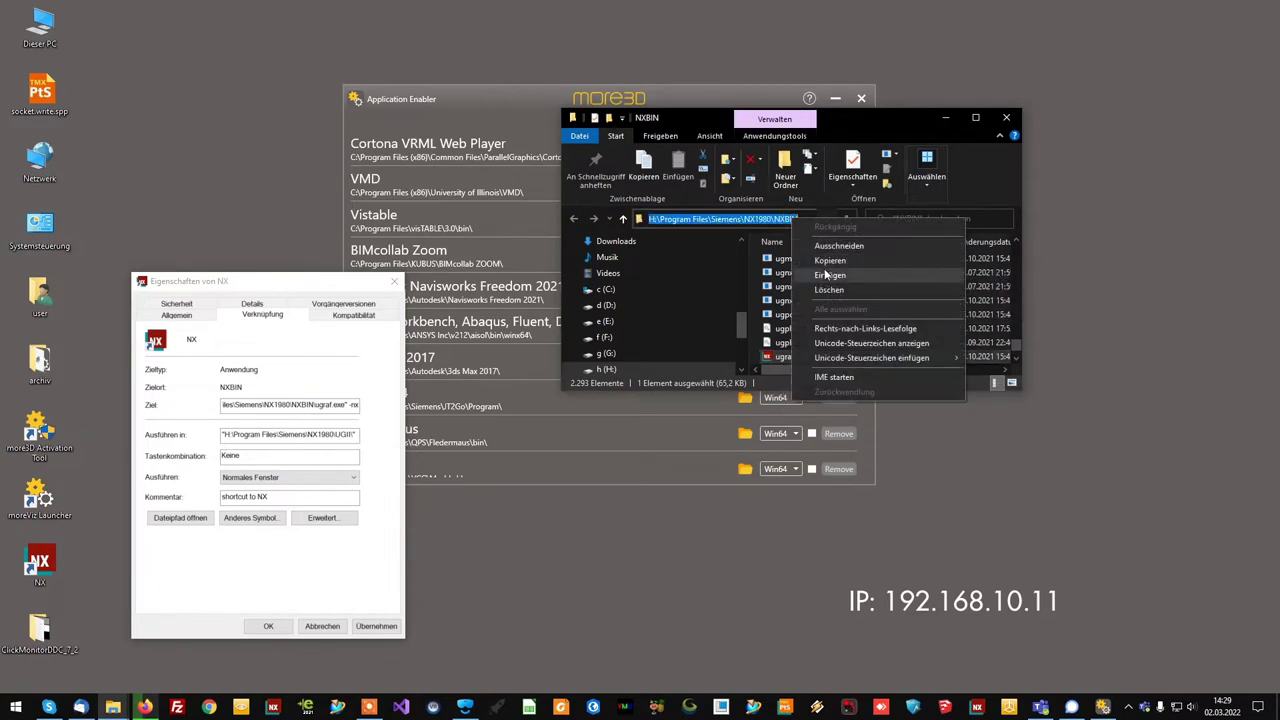
pyautogui.click(829, 260)
pyautogui.click(1008, 120)
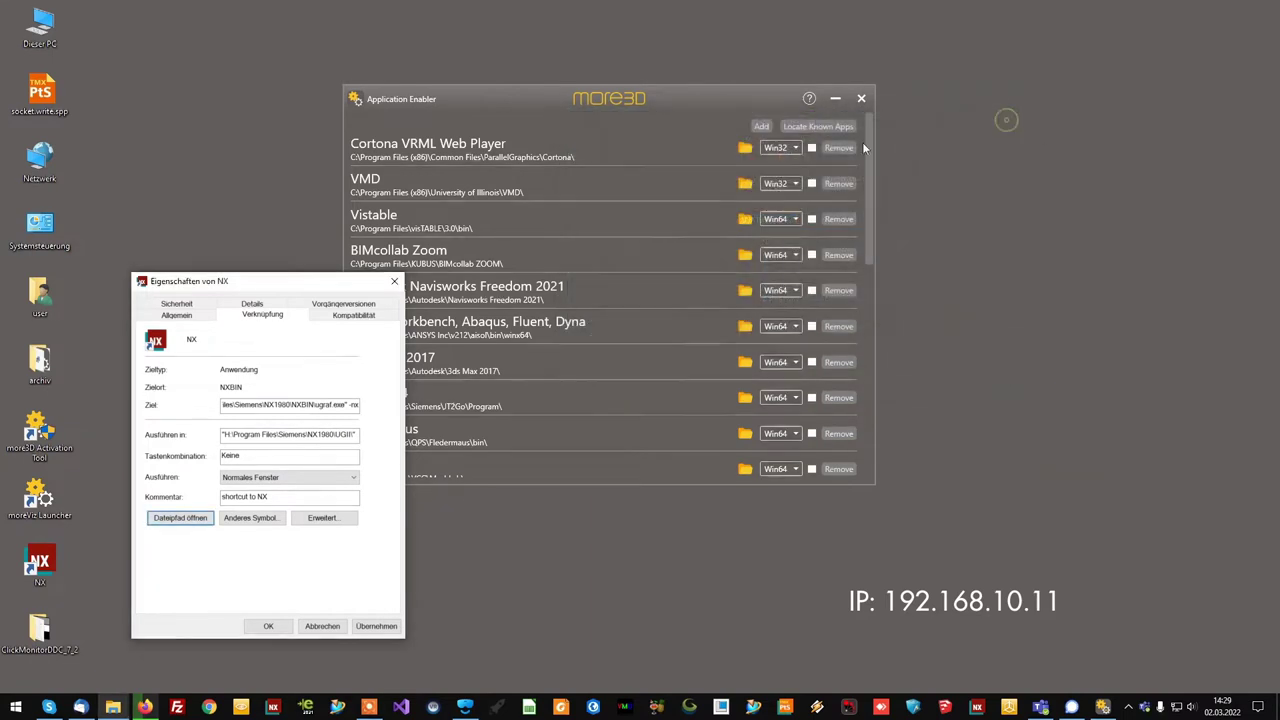
# - Add ugraf.exe from the pasted NXBIN folder as a new Application Enabler entry
pyautogui.click(716, 118)
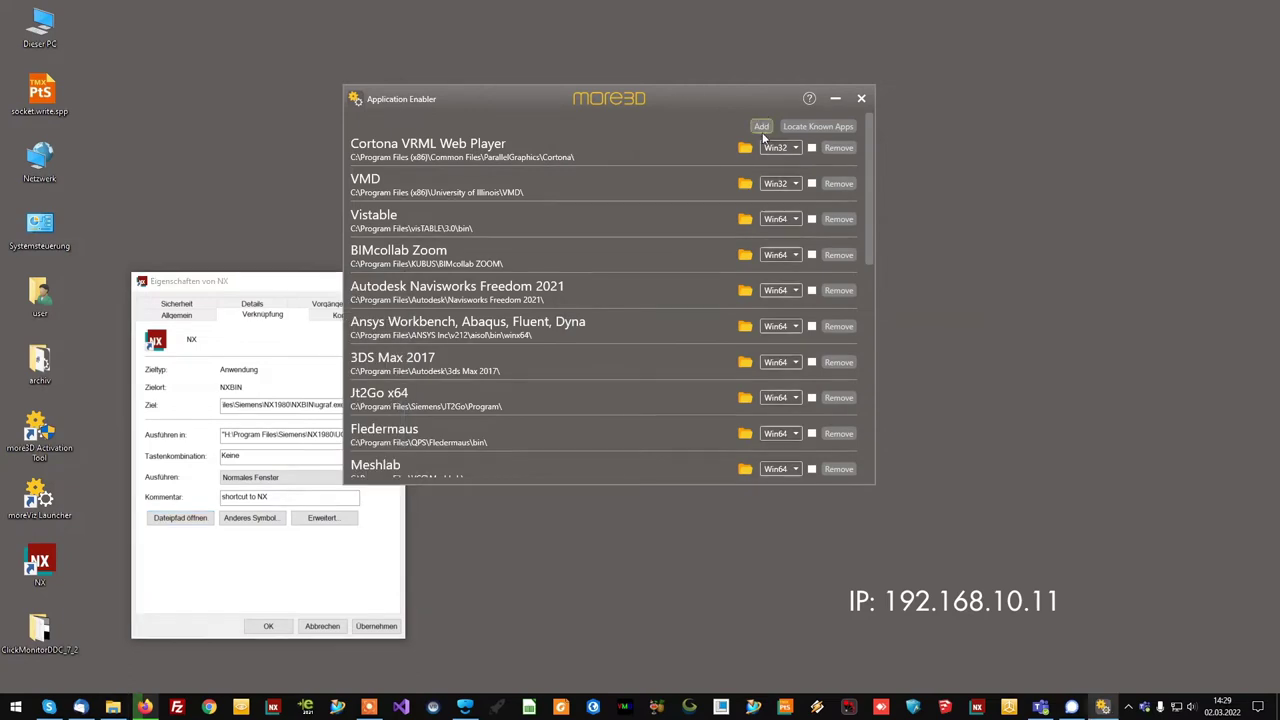
pyautogui.click(768, 125)
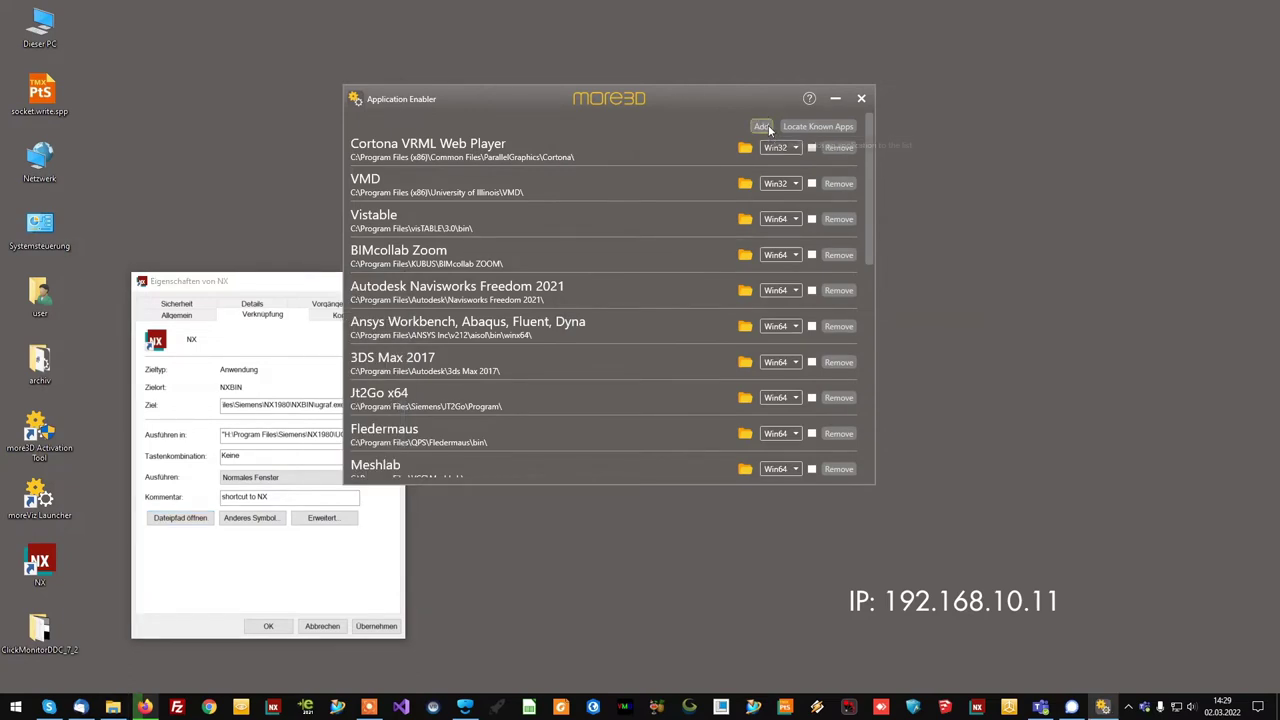
pyautogui.click(532, 117)
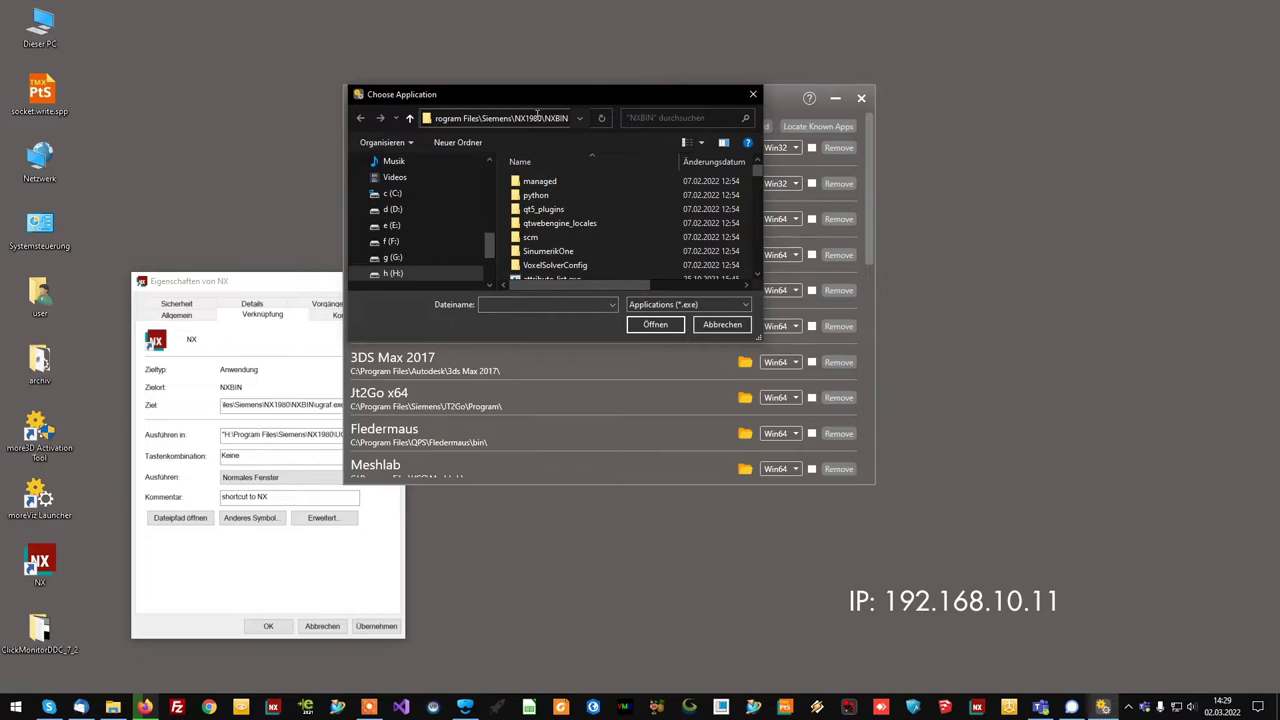
pyautogui.press('Return')
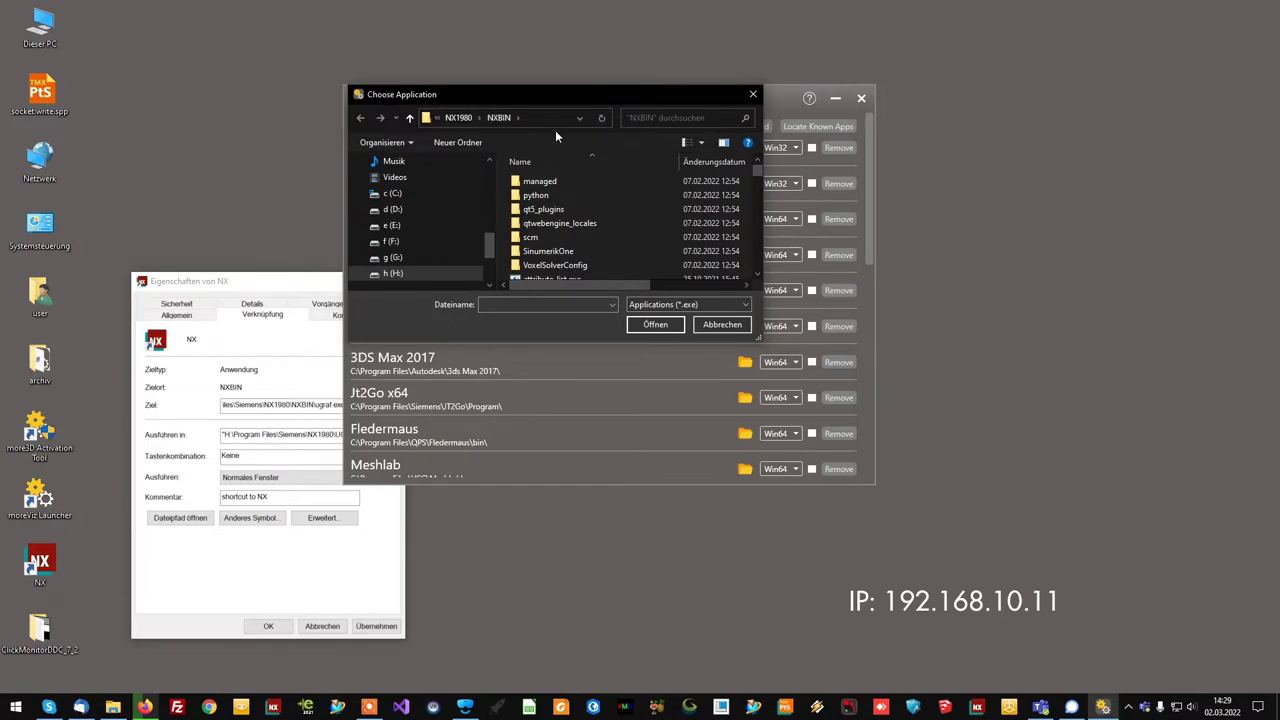
pyautogui.scroll(-5, 670, 215)
pyautogui.scroll(-10, 709, 187)
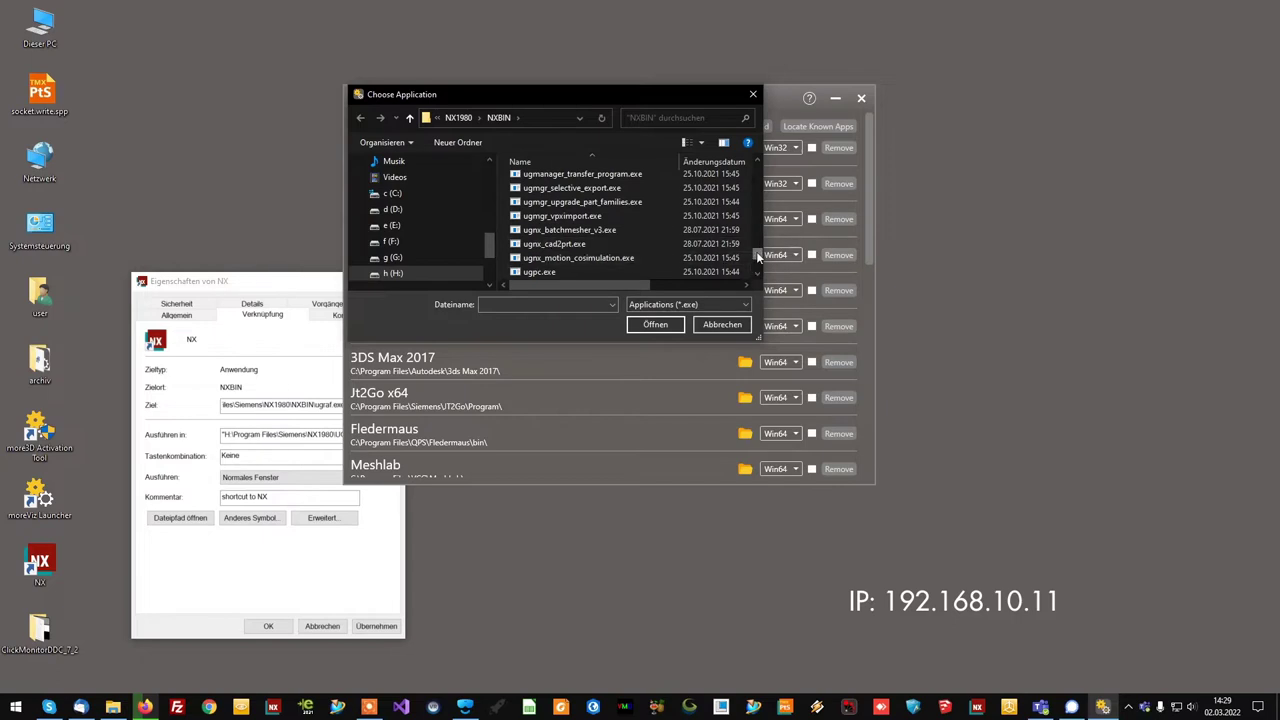
pyautogui.scroll(-1, 757, 251)
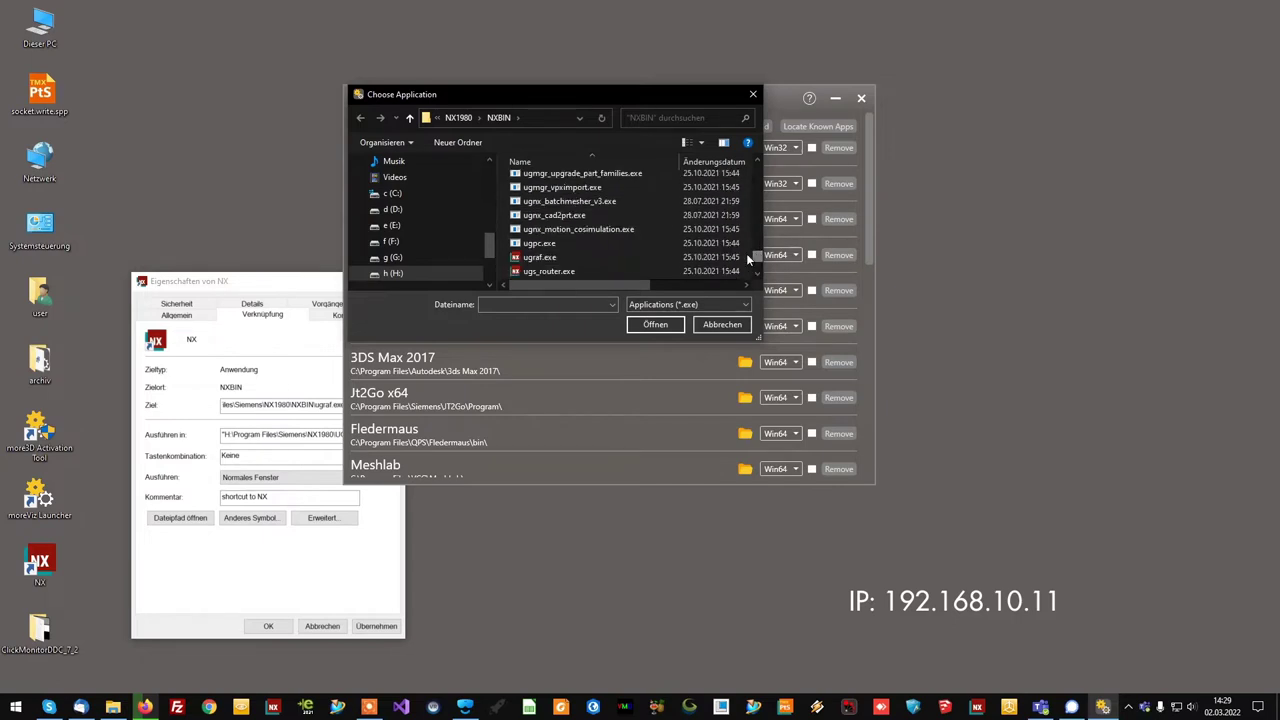
pyautogui.click(536, 257)
pyautogui.click(655, 324)
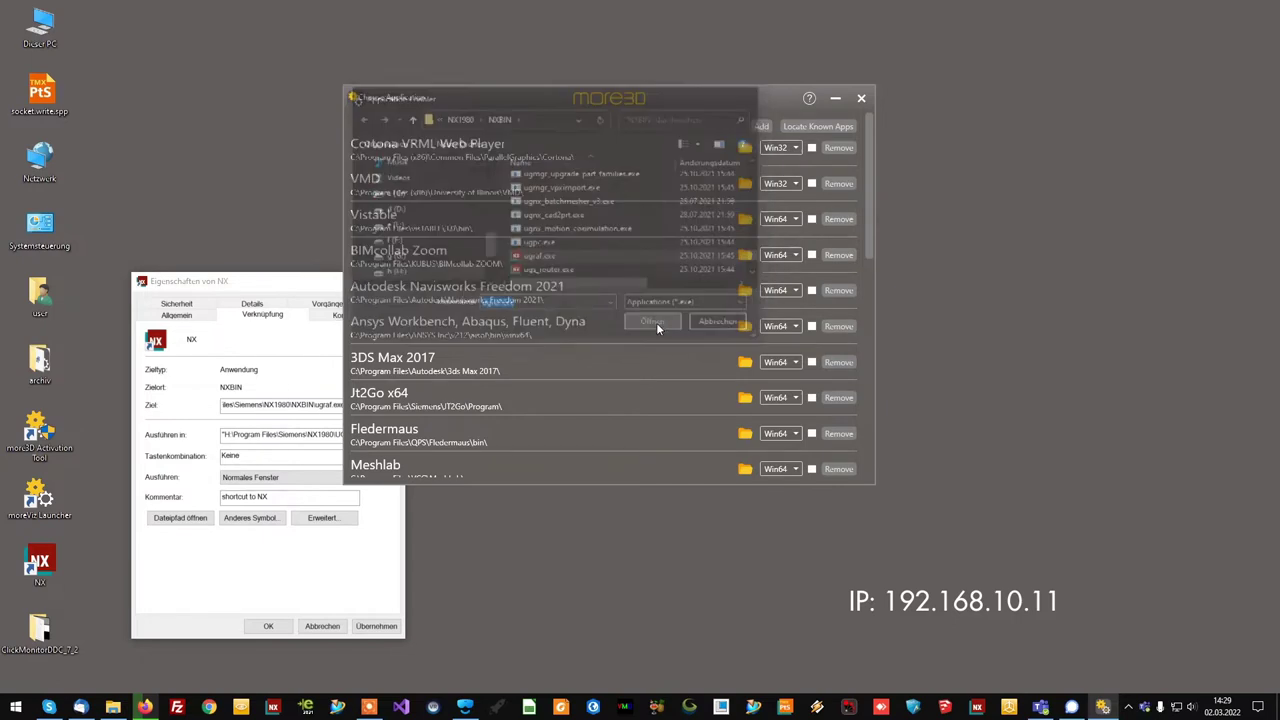
# - Rename the ugraf.exe entry to 'NX 2000', enable it, and close the enabler
pyautogui.moveTo(869, 250); pyautogui.dragTo(849, 492)
pyautogui.doubleClick(377, 453)
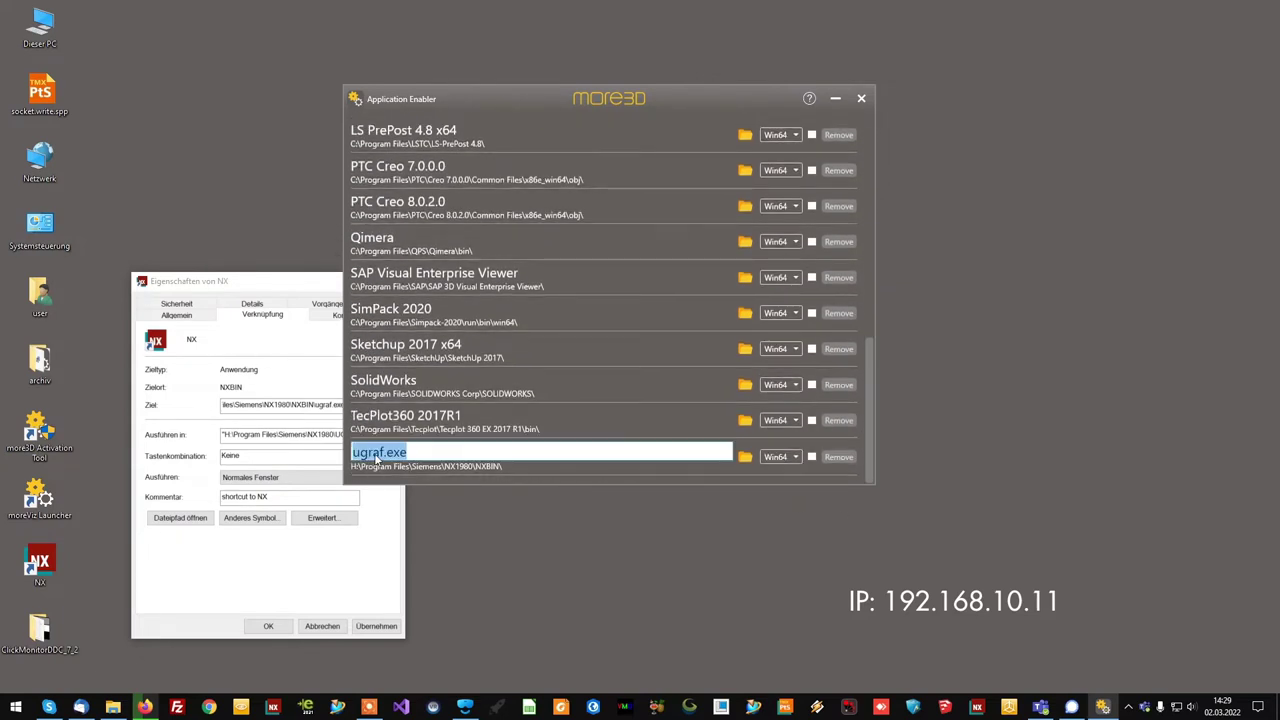
pyautogui.write('NX 2000')
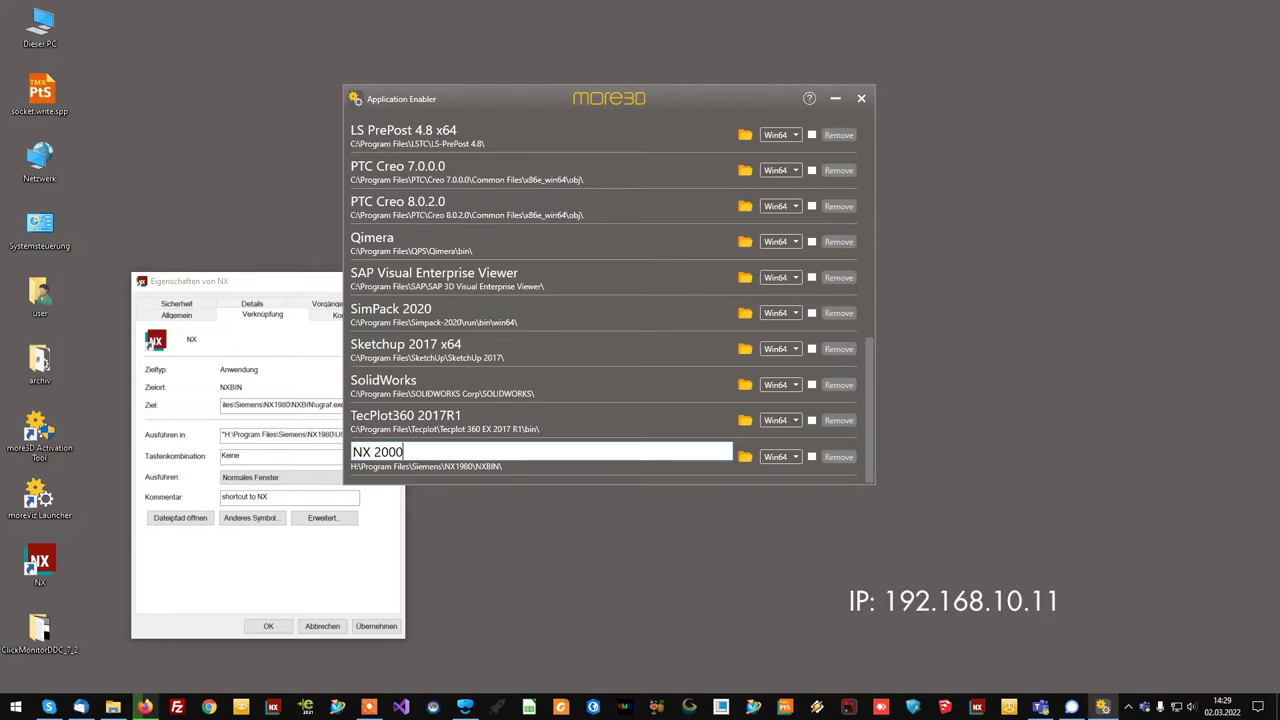
pyautogui.press('Return')
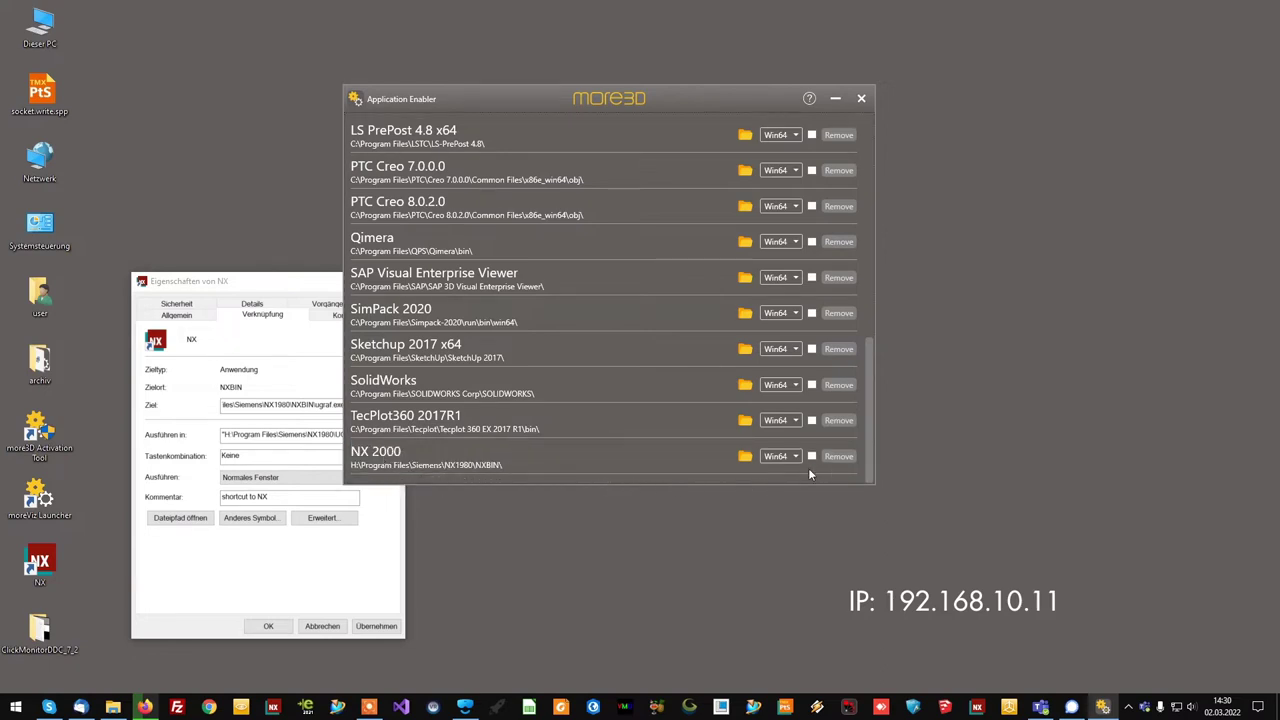
pyautogui.click(811, 456)
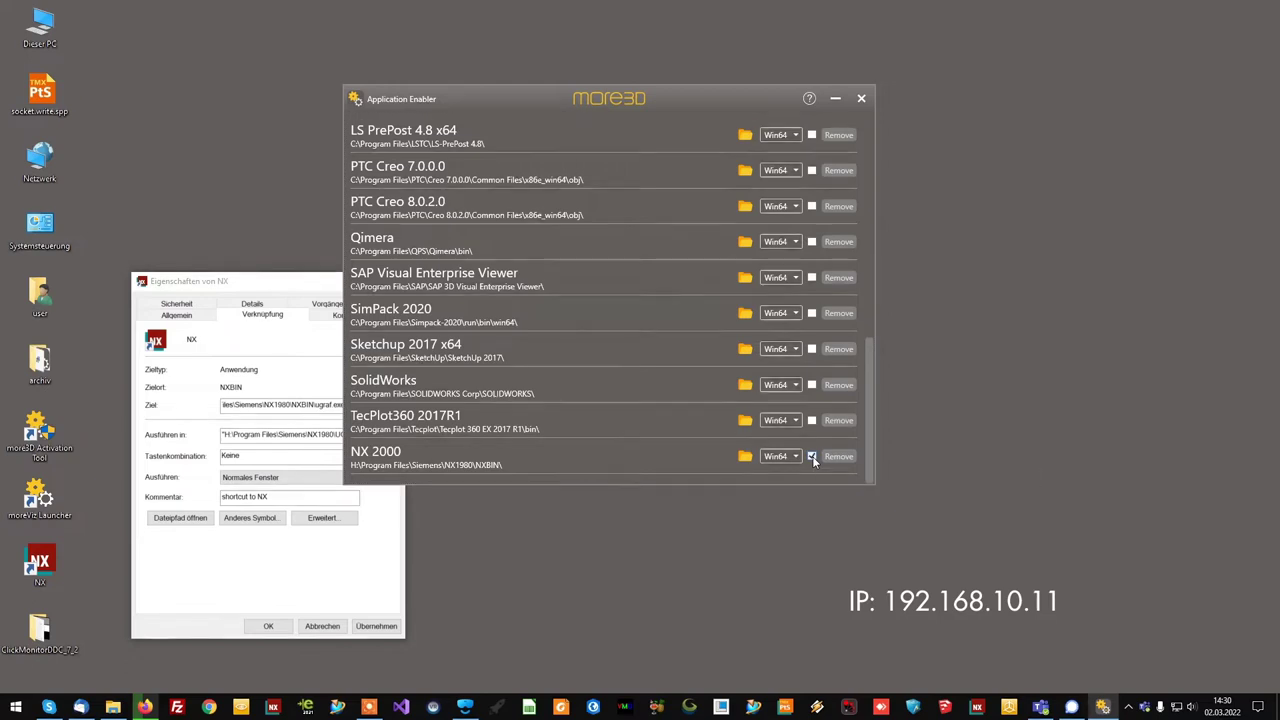
pyautogui.click(861, 98)
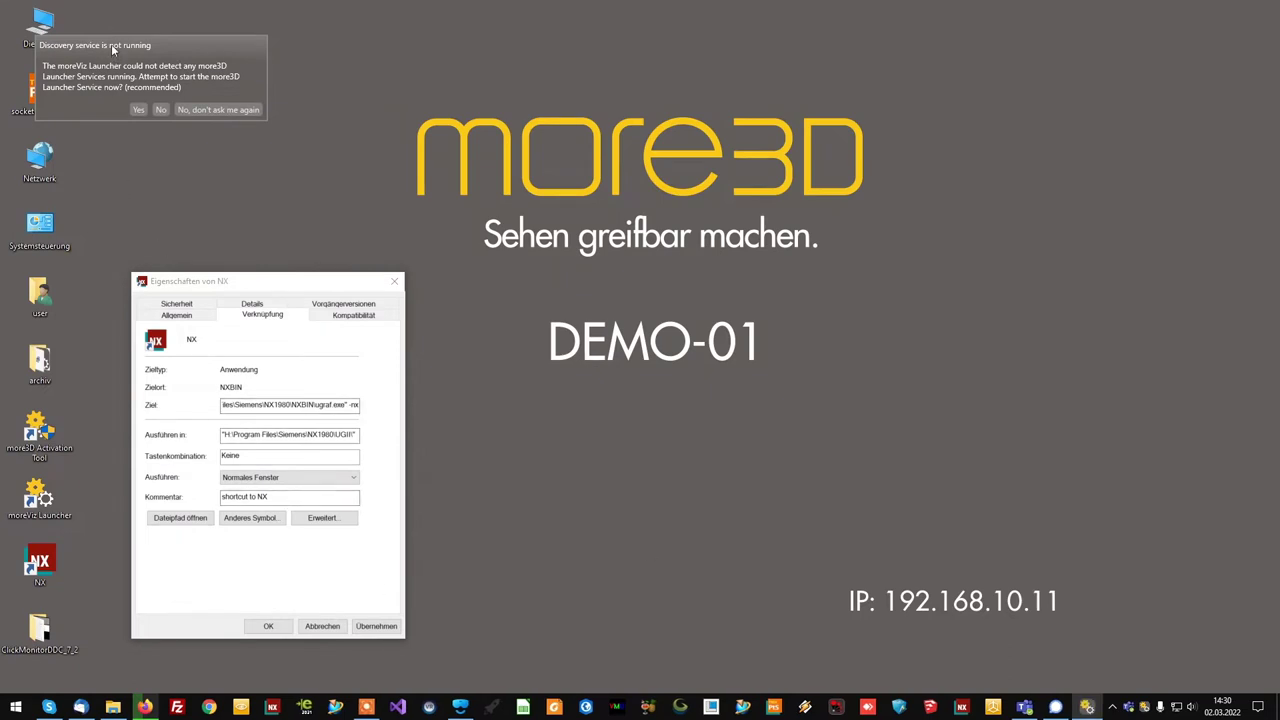
# - Centre the discovery-service prompt and dismiss the NX shortcut Properties dialog
pyautogui.moveTo(113, 46); pyautogui.dragTo(577, 404)
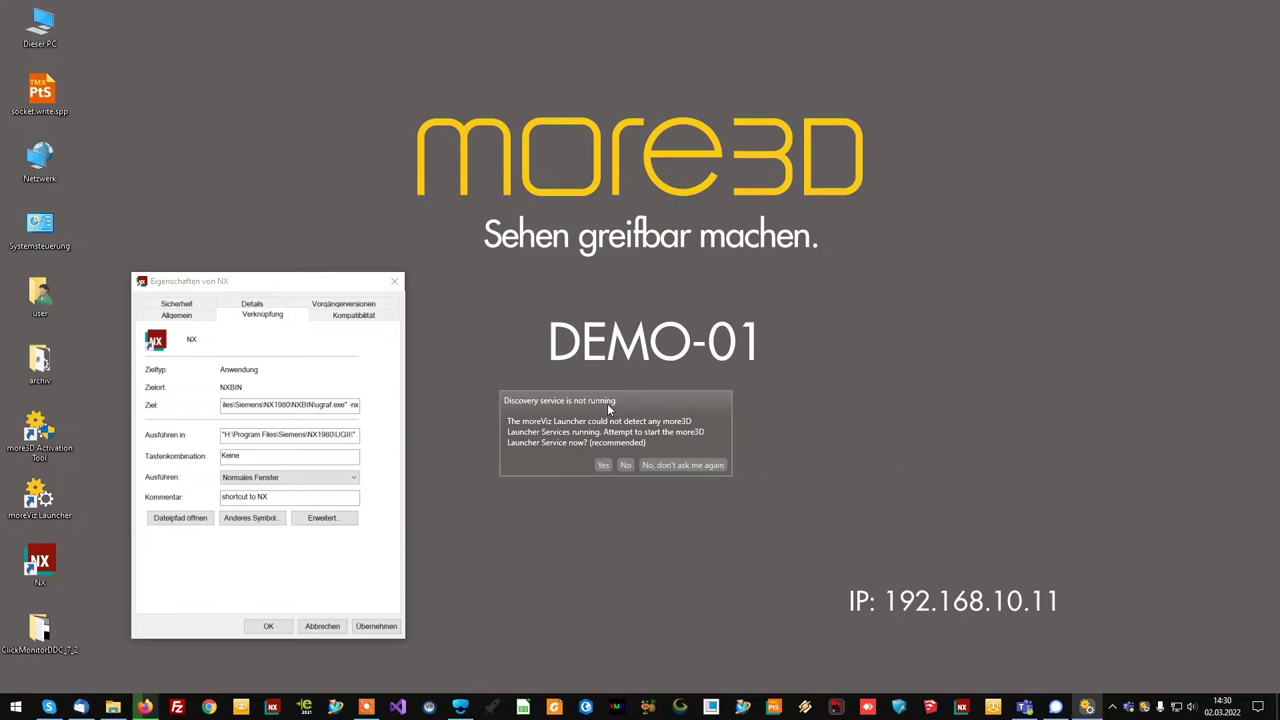
pyautogui.press('Escape')
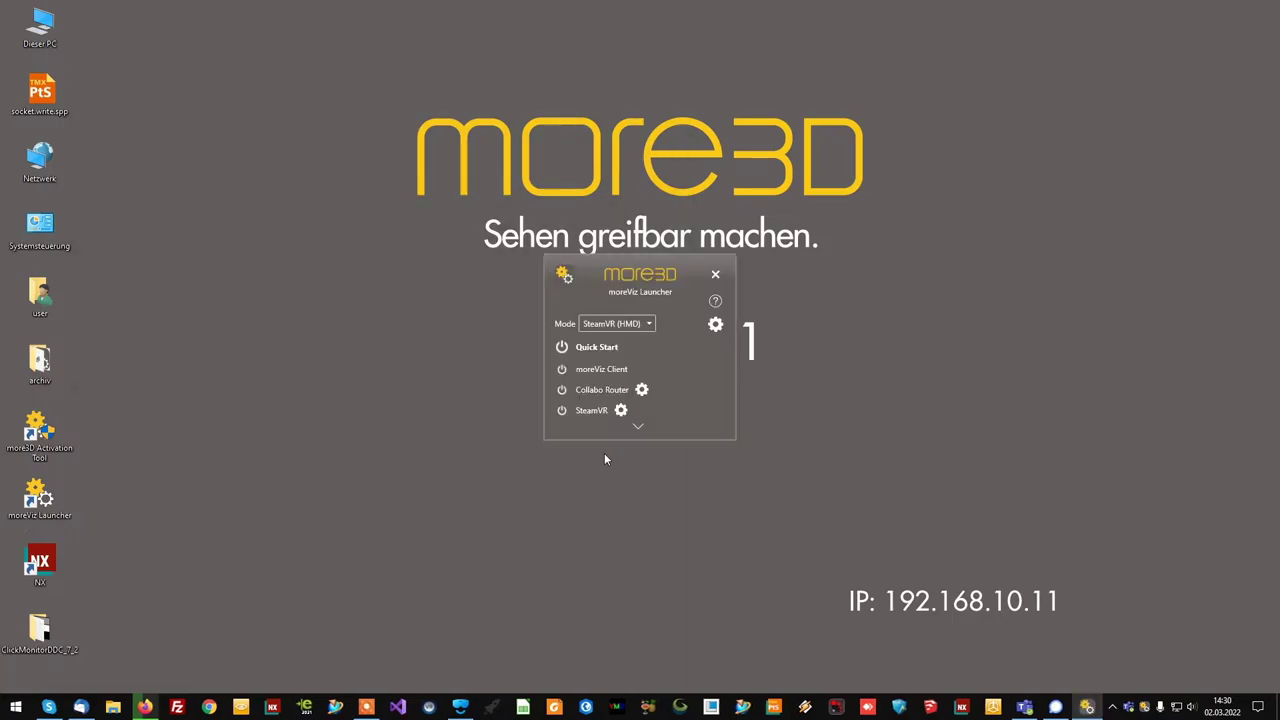
# - In launcher settings keep Pixel Density at 2x and set Connection Type to Shared Memory
pyautogui.click(716, 326)
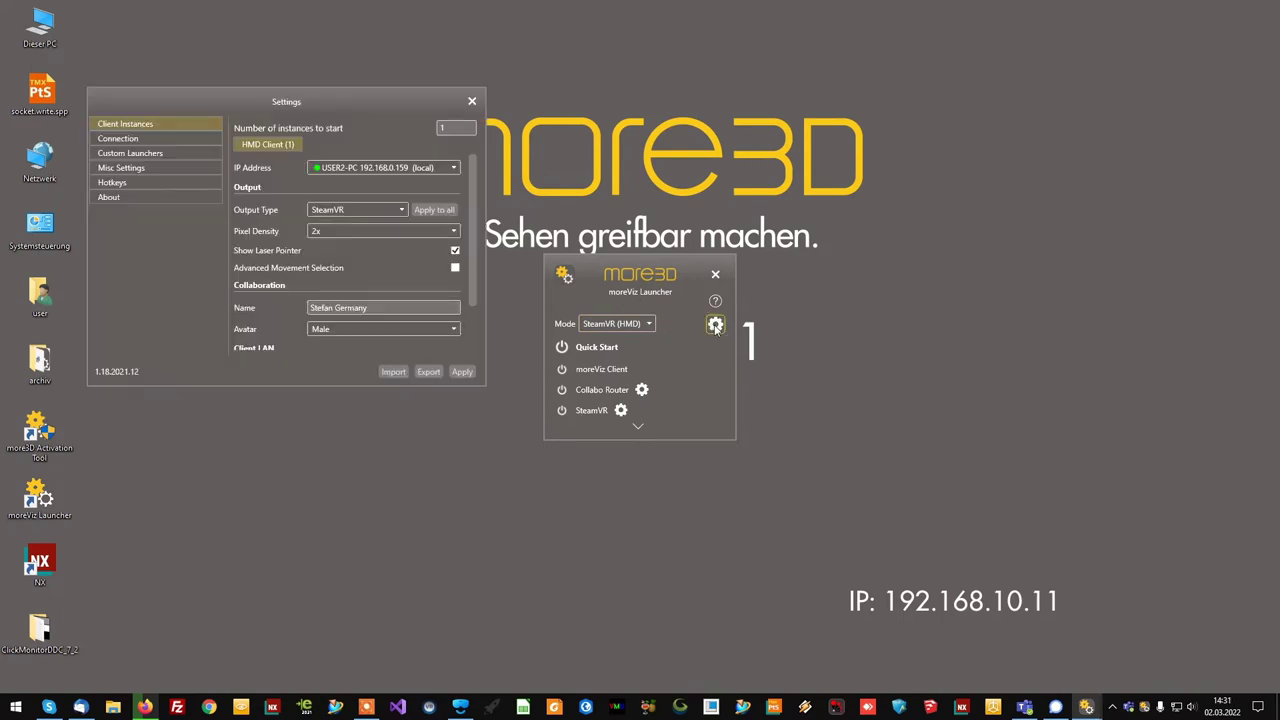
pyautogui.click(328, 233)
pyautogui.click(320, 264)
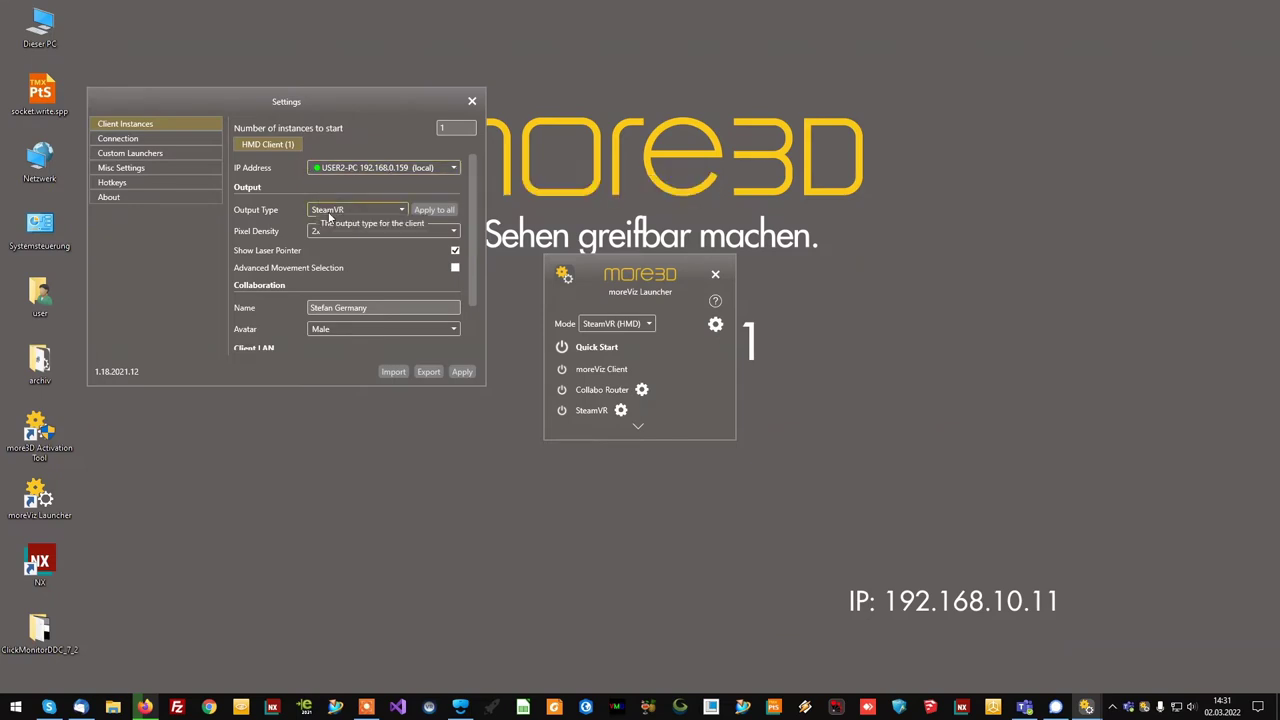
pyautogui.click(162, 137)
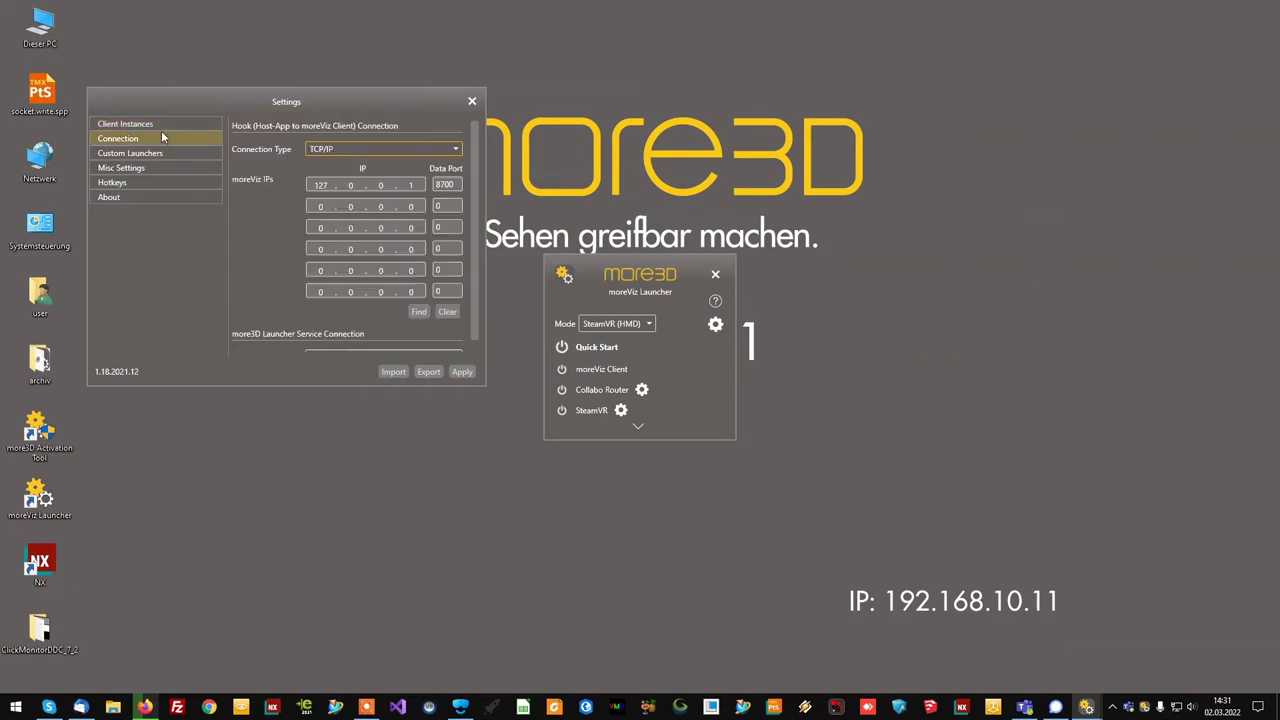
pyautogui.click(334, 149)
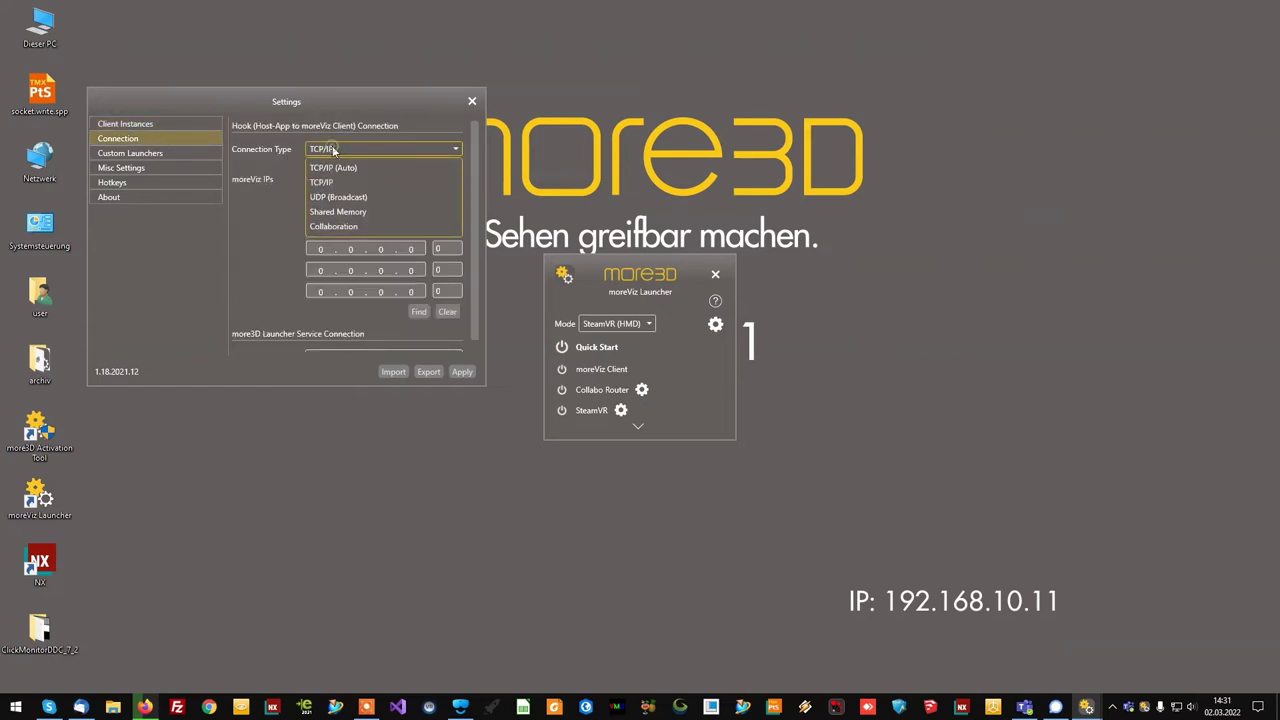
pyautogui.click(346, 212)
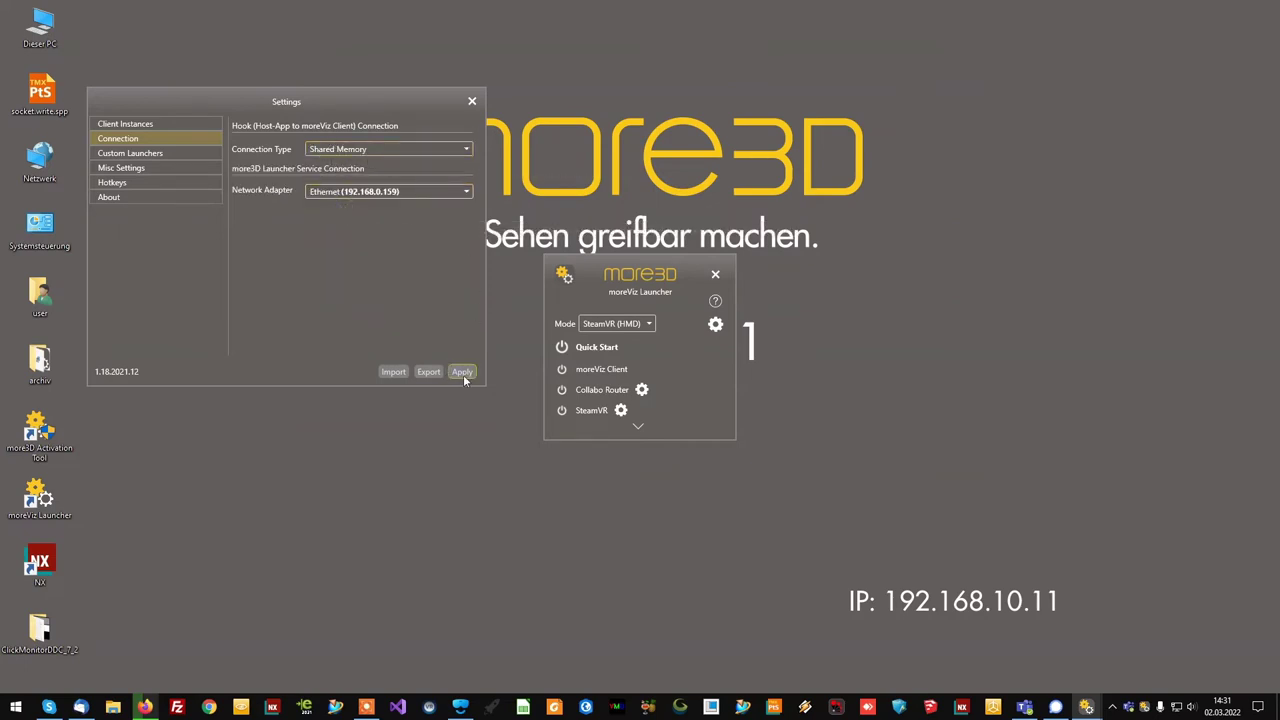
# - Close the launcher settings, start the moreViz Client and launch Siemens NX from its desktop shortcut
pyautogui.click(472, 101)
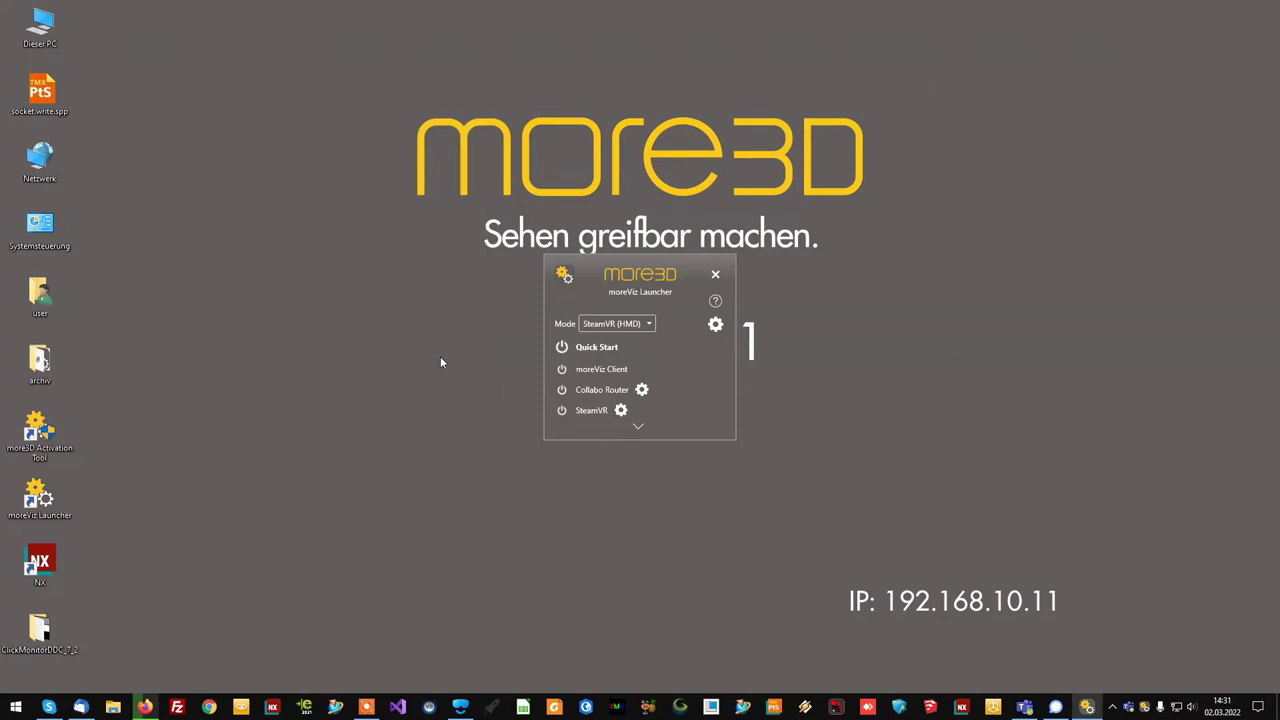
pyautogui.click(565, 369)
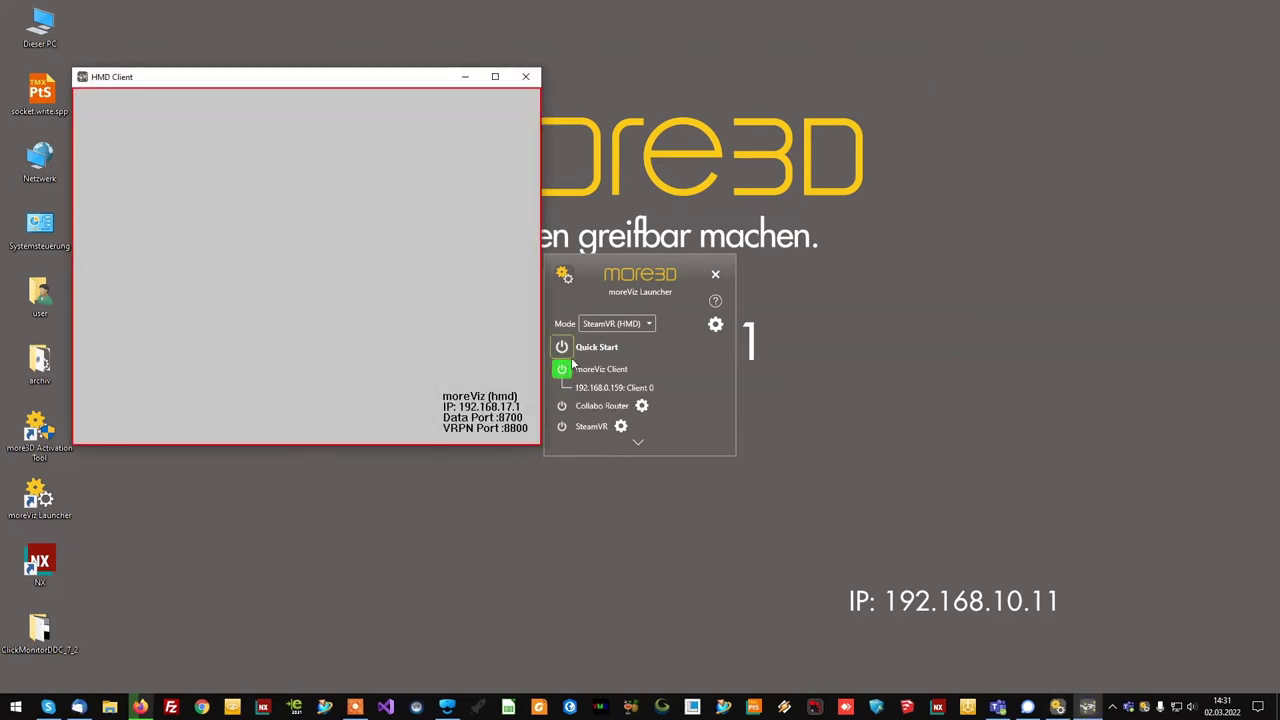
pyautogui.click(40, 565)
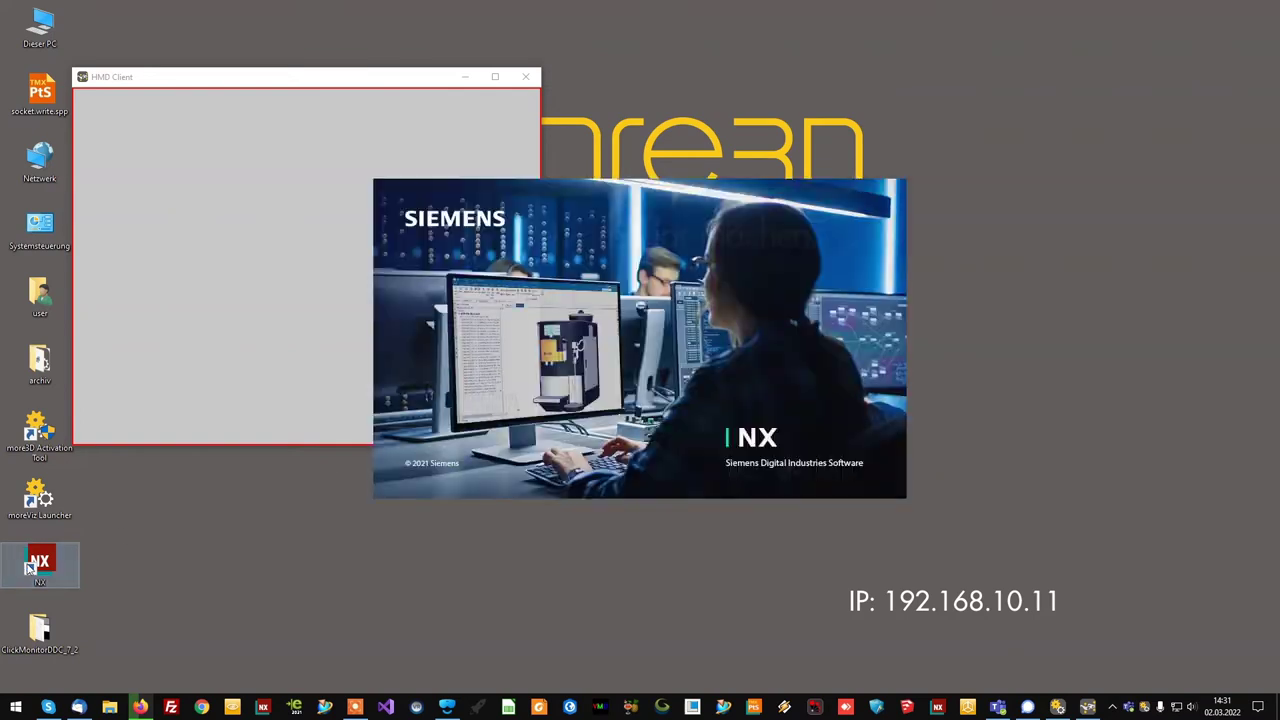
pyautogui.click(643, 278)
# - Start SteamVR and open !!M3D_NX_CONTINOUS_Station_mit_linearem_Durchlauf.prt from NX history
pyautogui.click(560, 427)
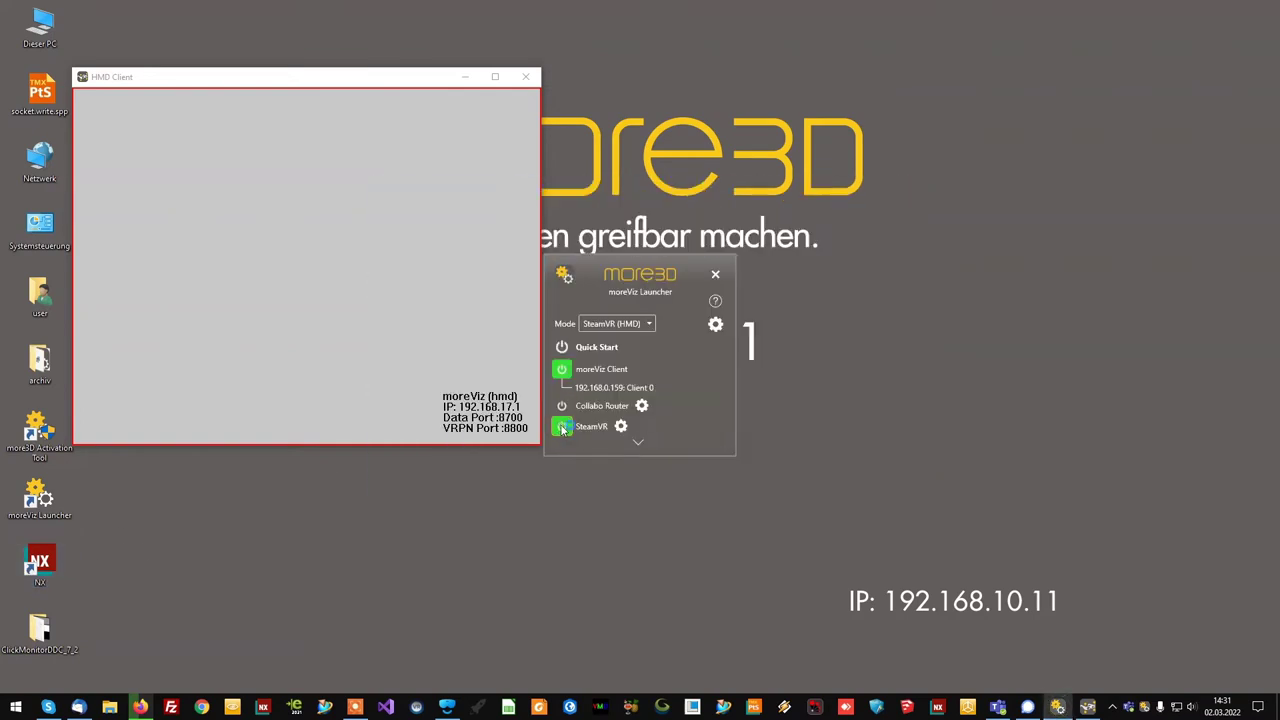
pyautogui.click(1063, 532)
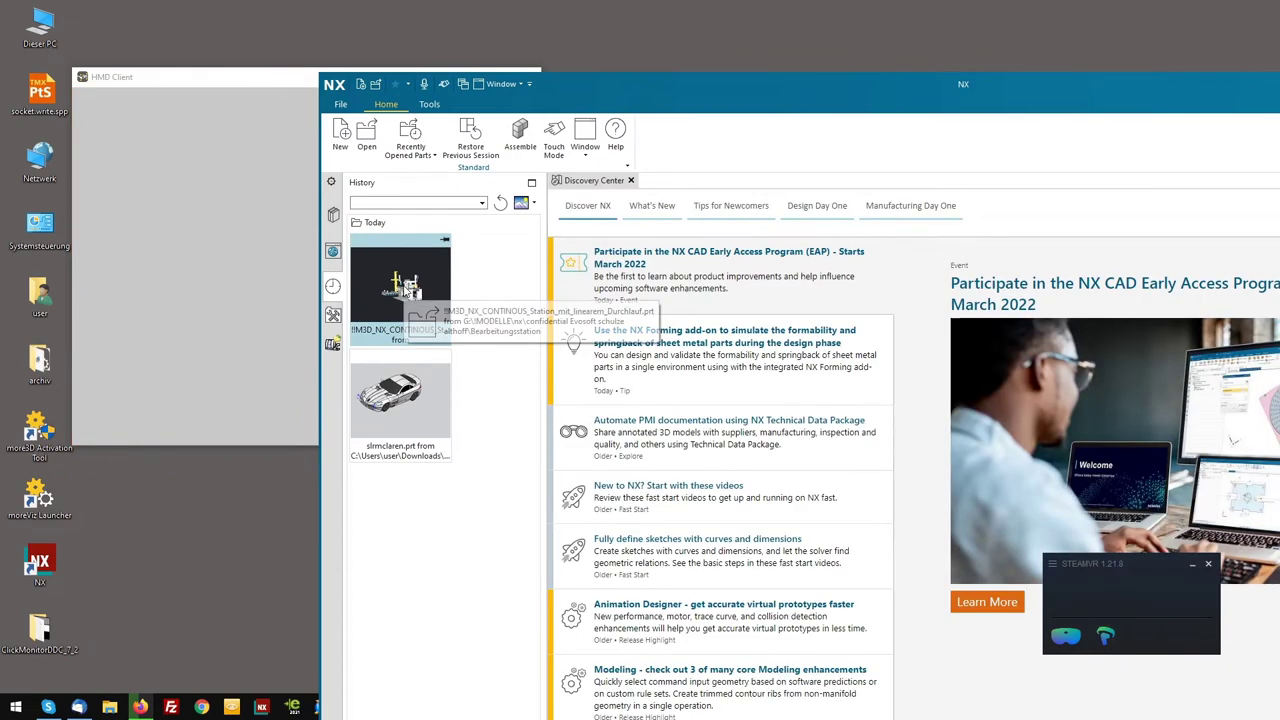
pyautogui.click(405, 285)
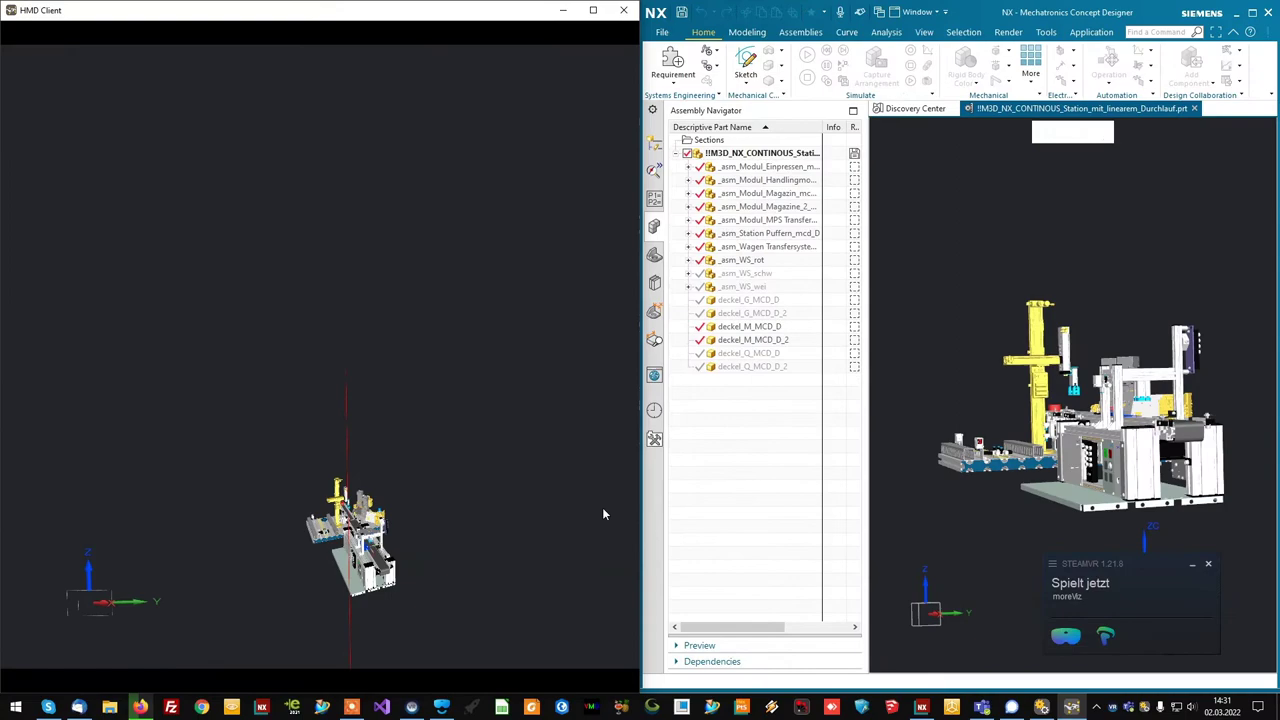
# - Orbit the station model in the NX graphics window to a new angle
pyautogui.moveTo(990, 418); pyautogui.dragTo(1061, 431, button='middle')
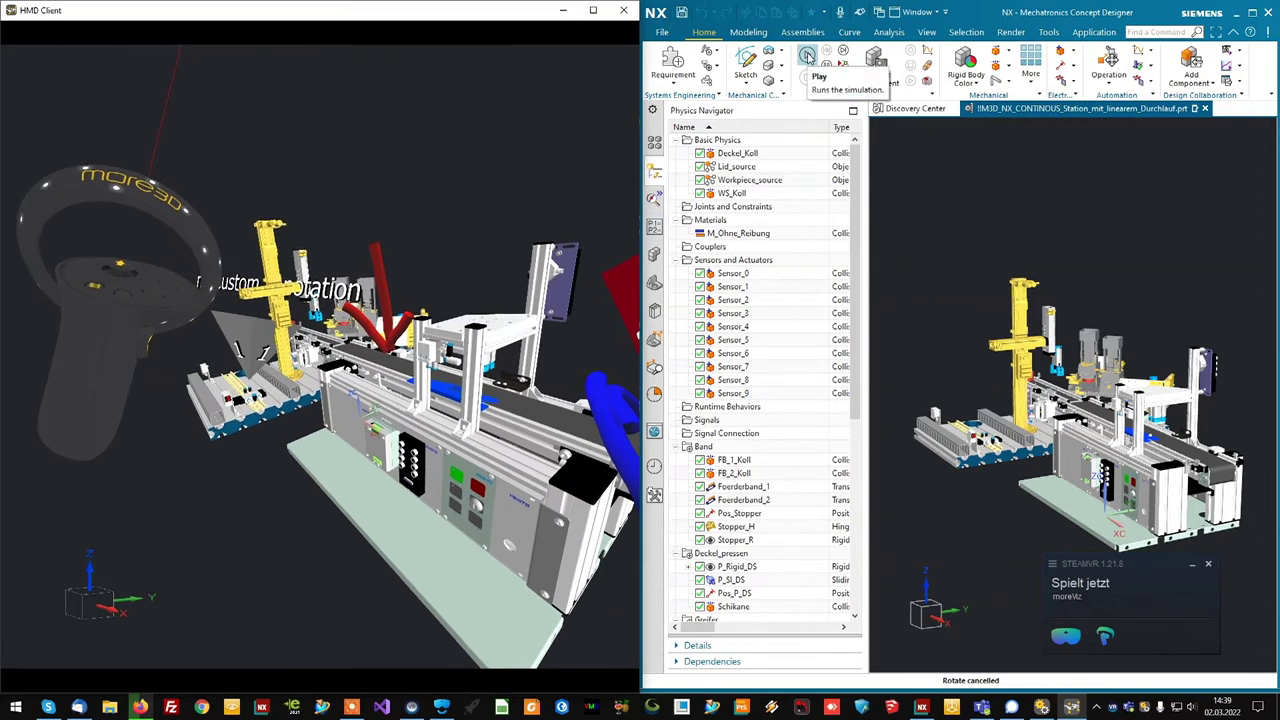
# - Start the station's mechatronics simulation with Play and let it run
pyautogui.click(807, 56)
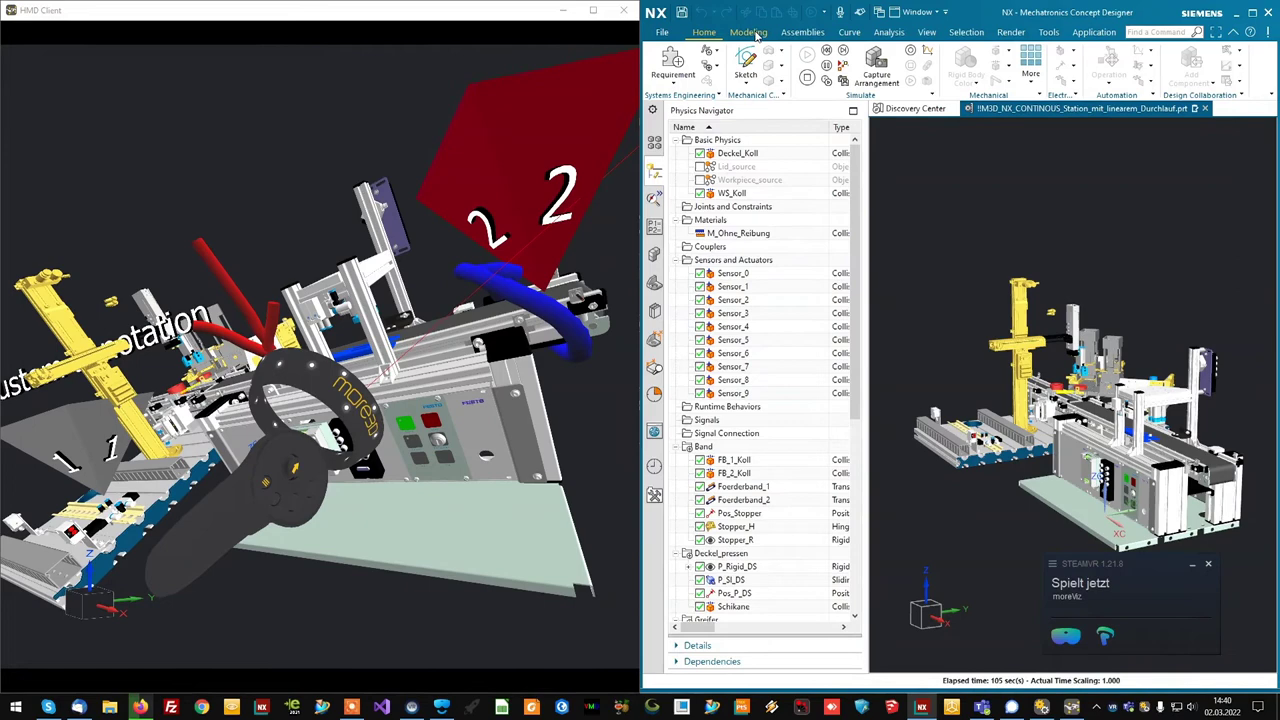
# - Stop the simulation and render the station shaded with edges
pyautogui.click(806, 79)
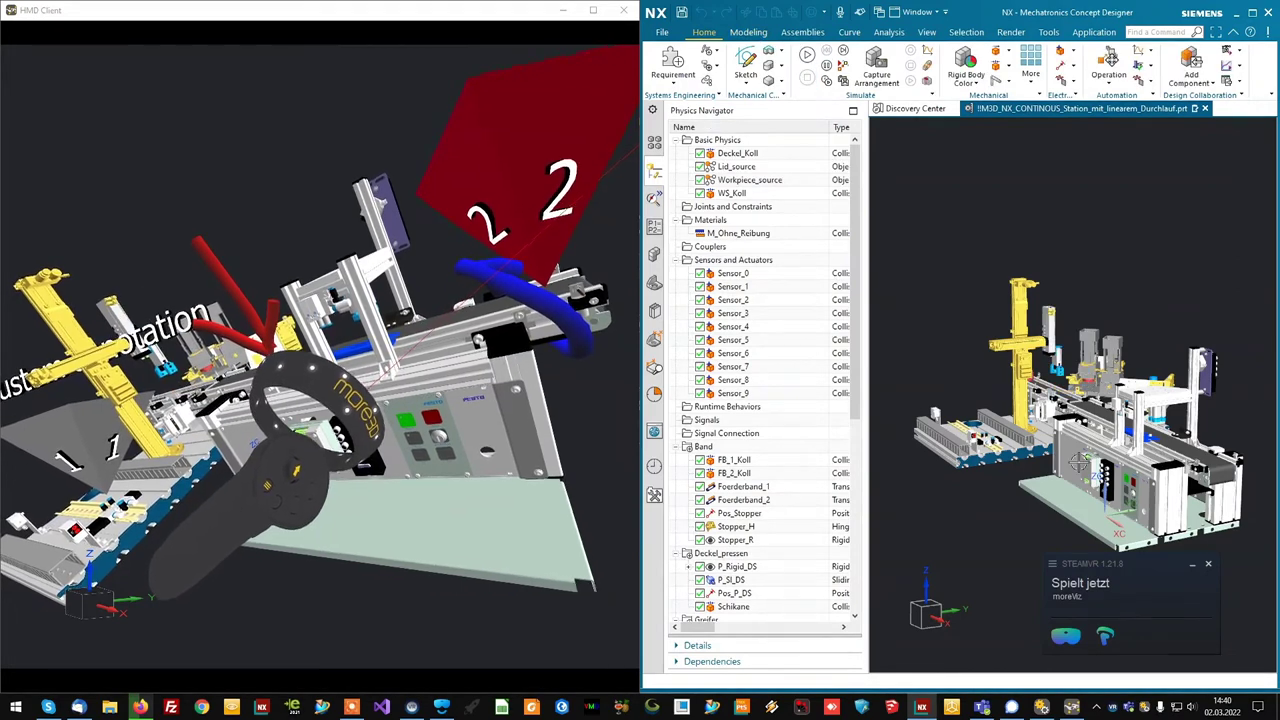
pyautogui.click(1082, 457)
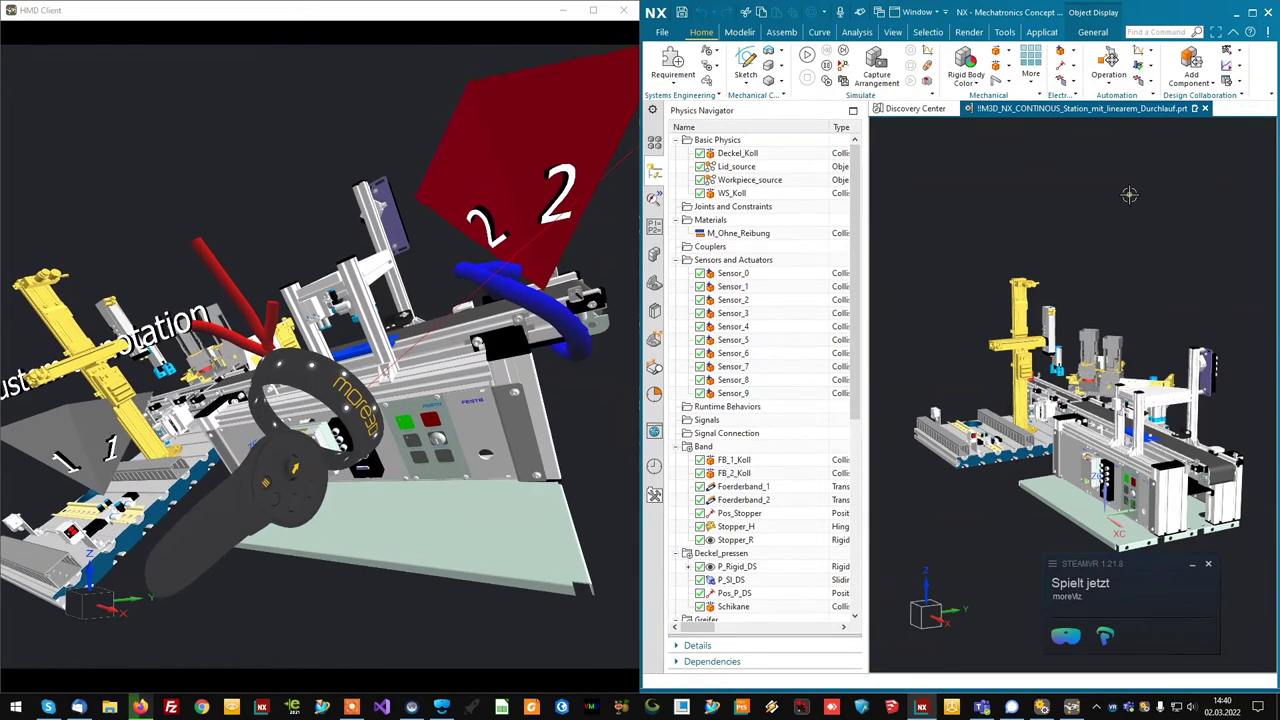
pyautogui.click(927, 32)
pyautogui.click(1075, 75)
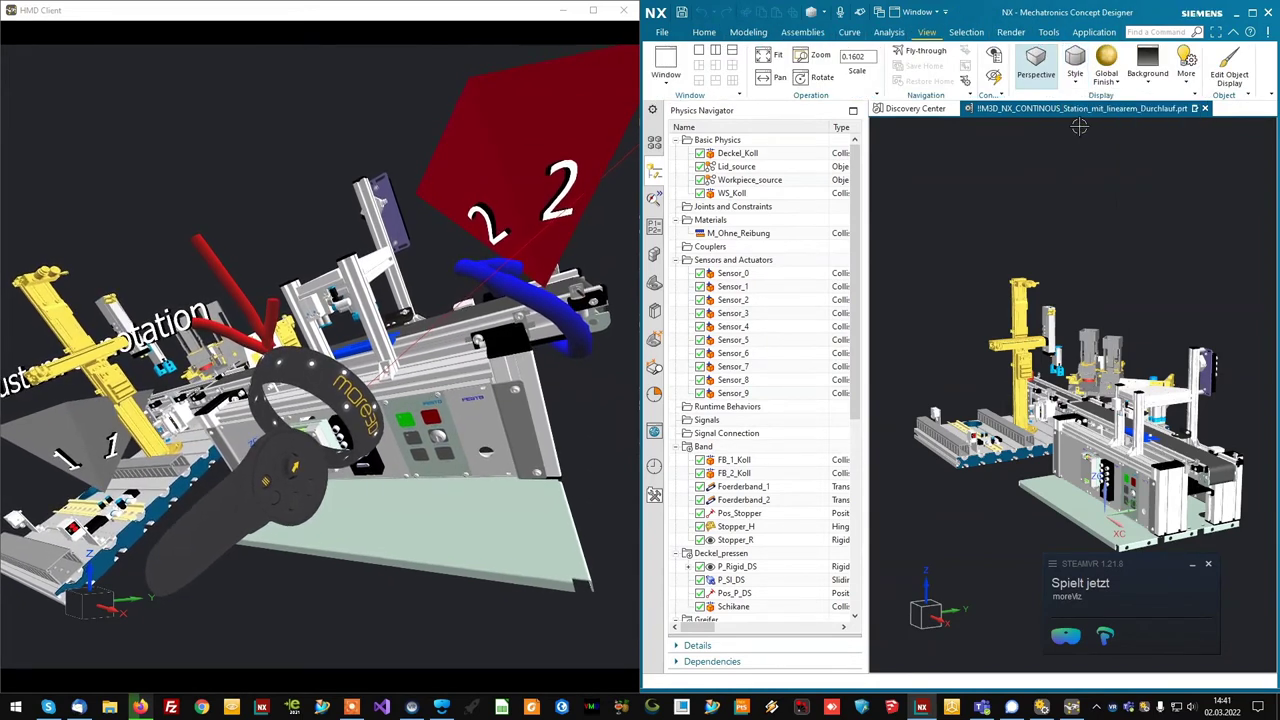
pyautogui.moveTo(1072, 261); pyautogui.dragTo(1084, 254, button='middle')
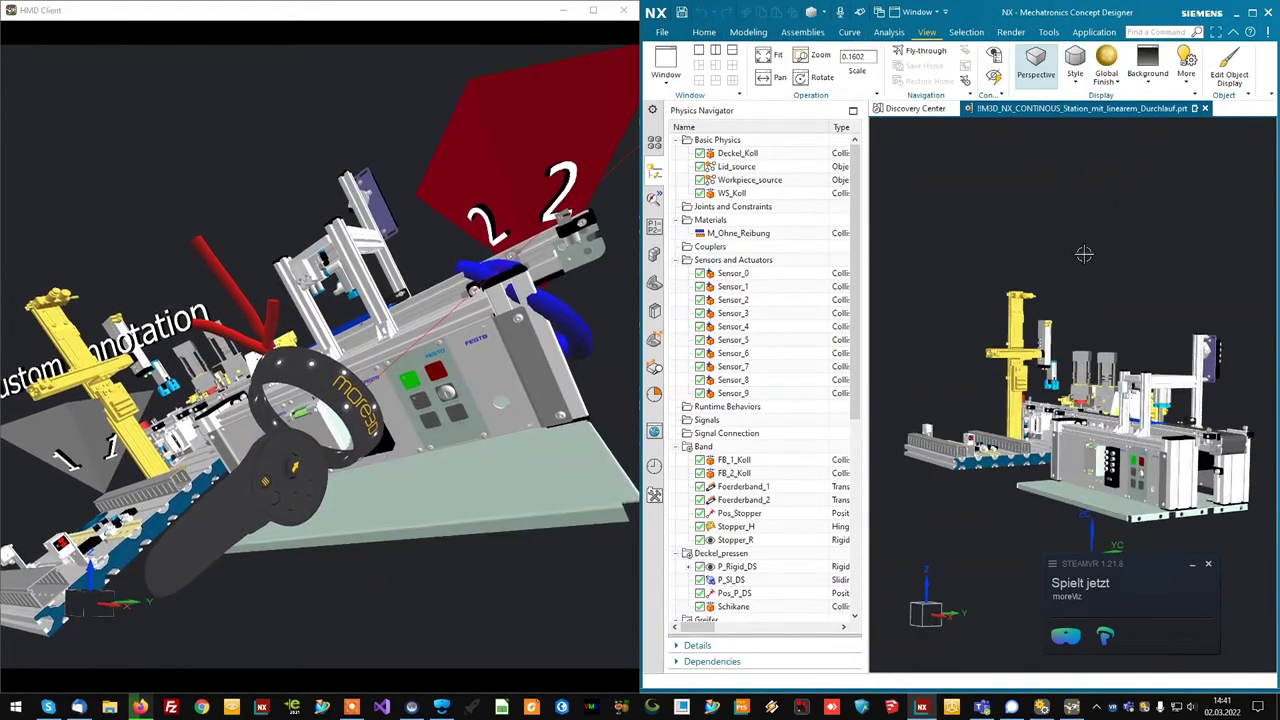
pyautogui.click(1074, 84)
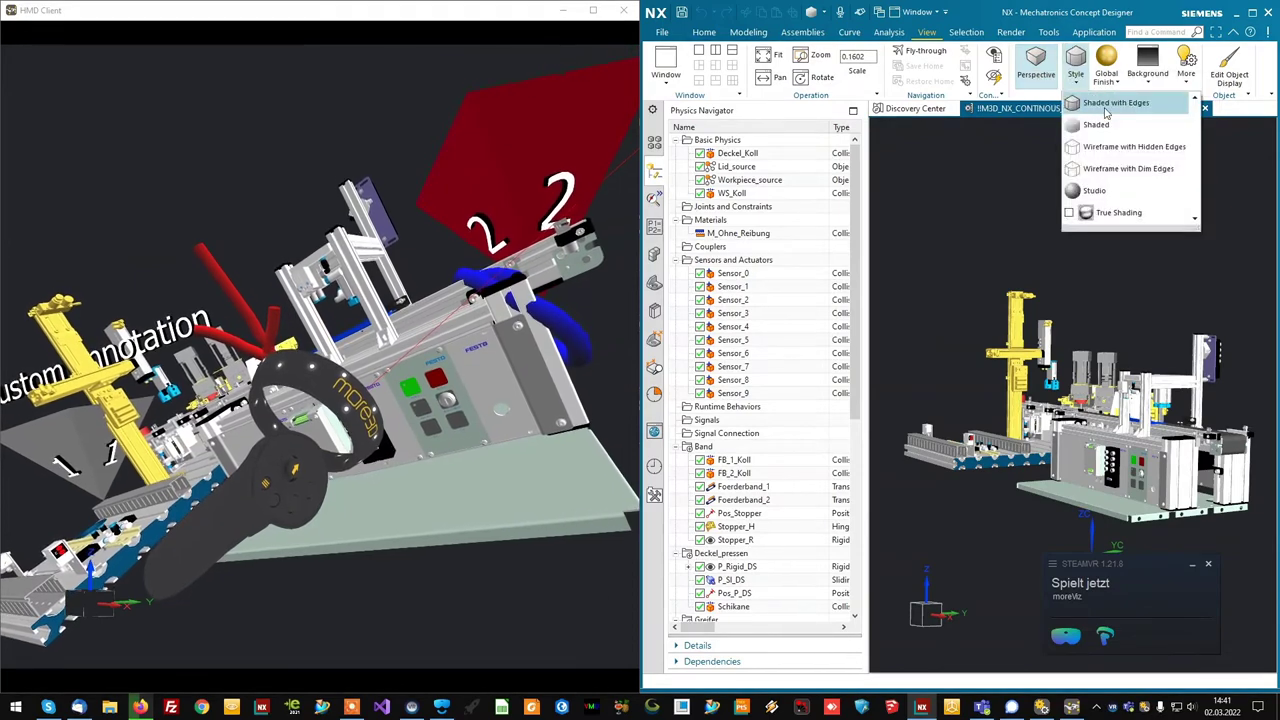
pyautogui.click(1106, 108)
pyautogui.moveTo(1108, 250); pyautogui.dragTo(1112, 273, button='middle')
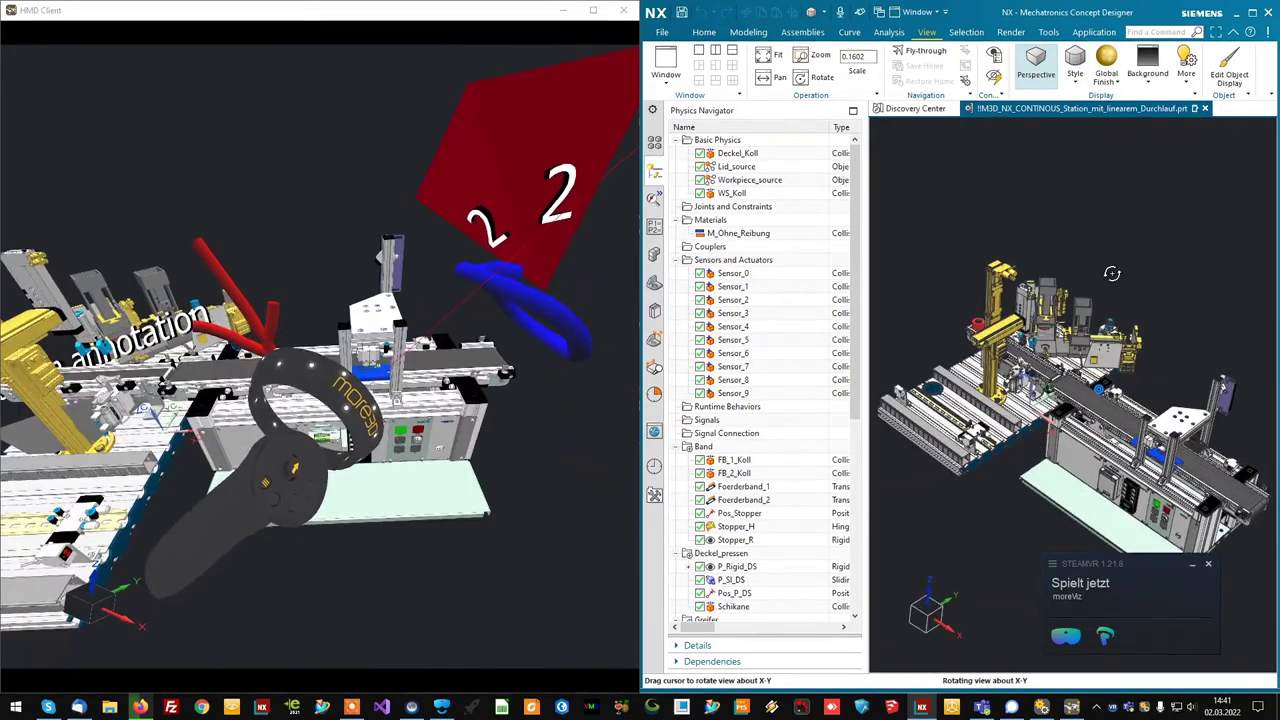
# - Switch the station to wireframe with hidden edges and orbit to inspect it
pyautogui.click(1075, 84)
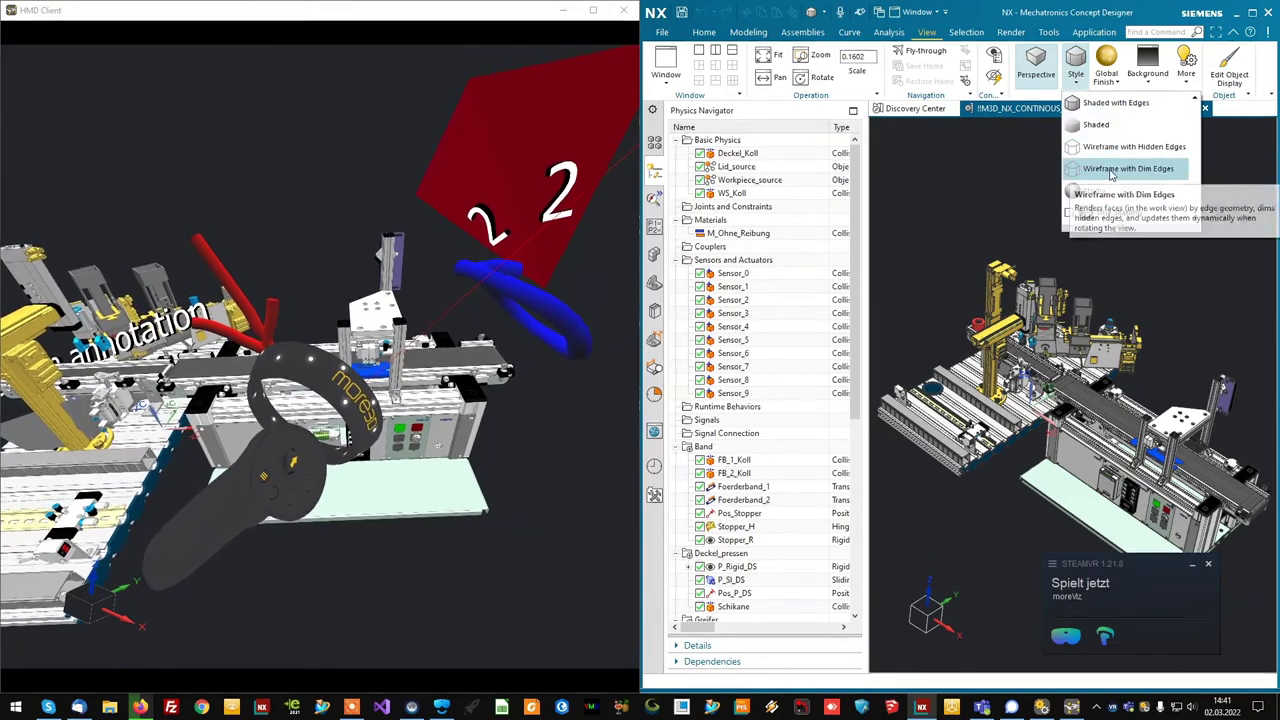
pyautogui.click(1112, 146)
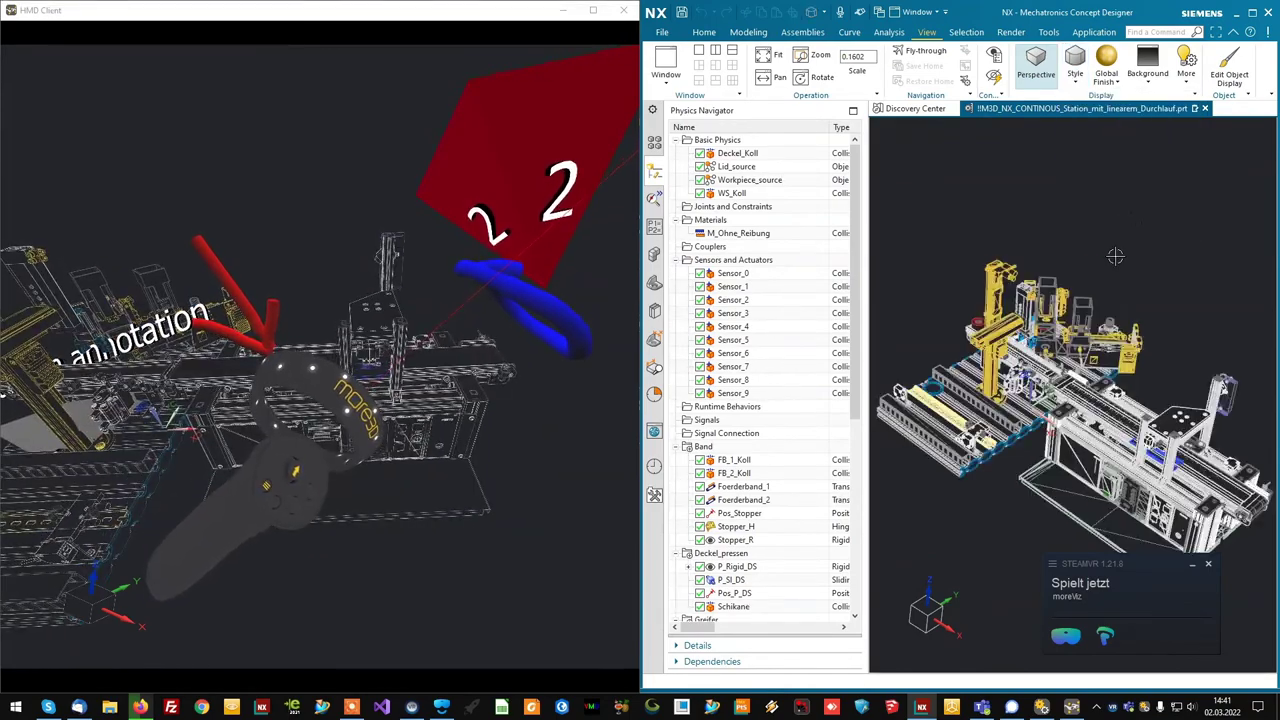
pyautogui.moveTo(1116, 257); pyautogui.dragTo(1084, 245, button='middle')
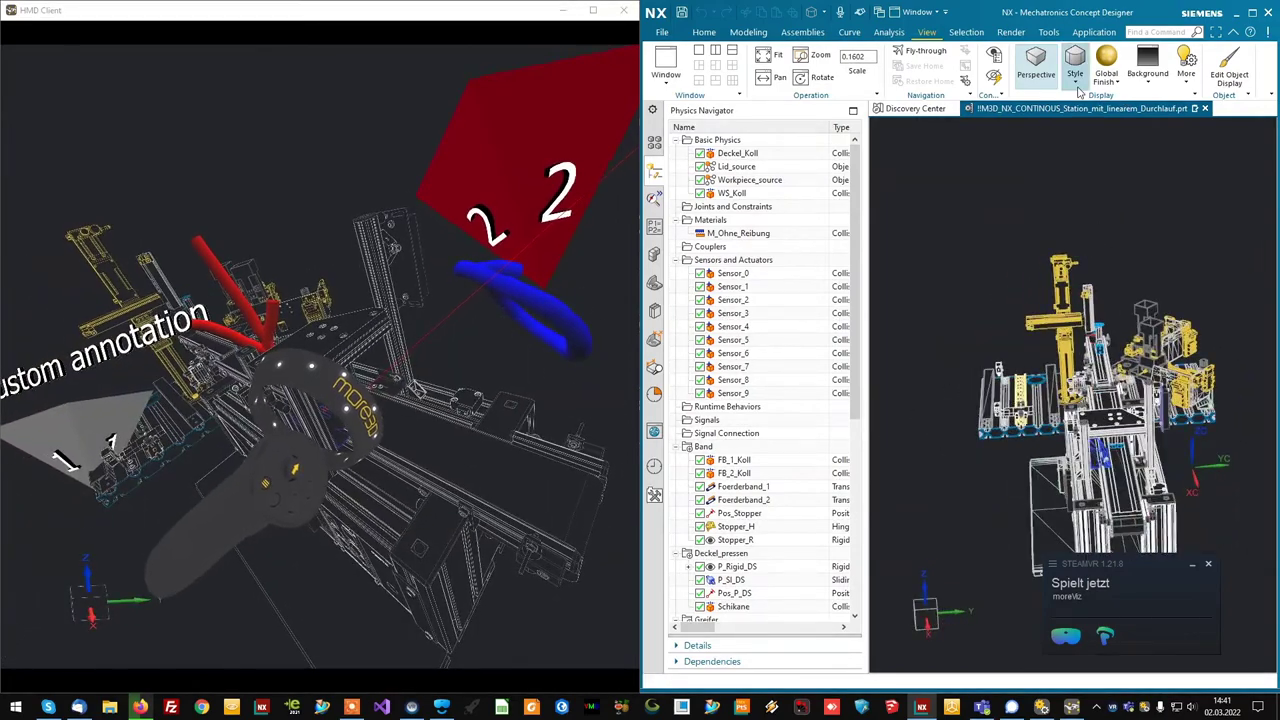